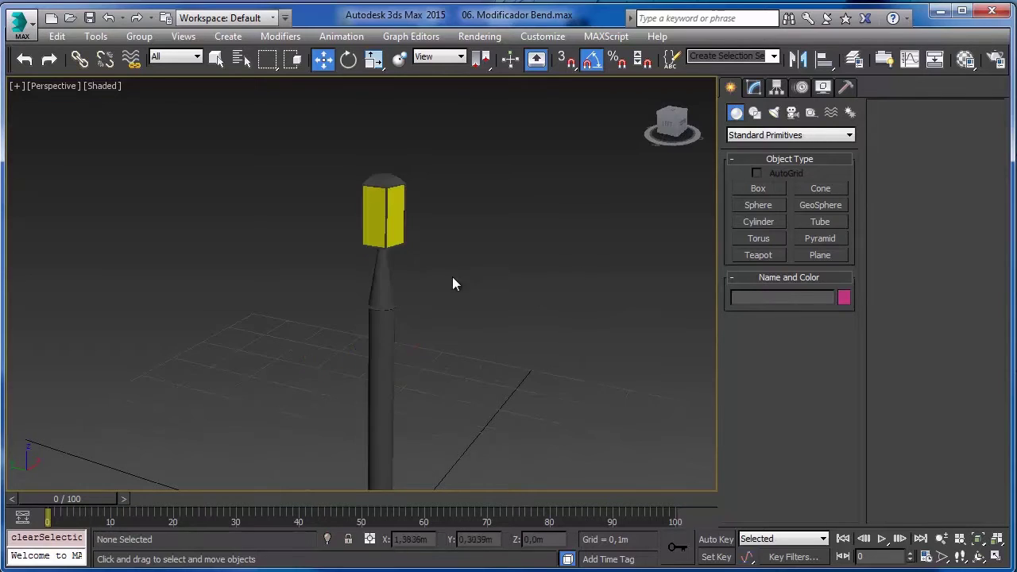
Select the lamp post and apply an object-space Bend modifier to it
left_click(380, 302)
left_click(753, 89)
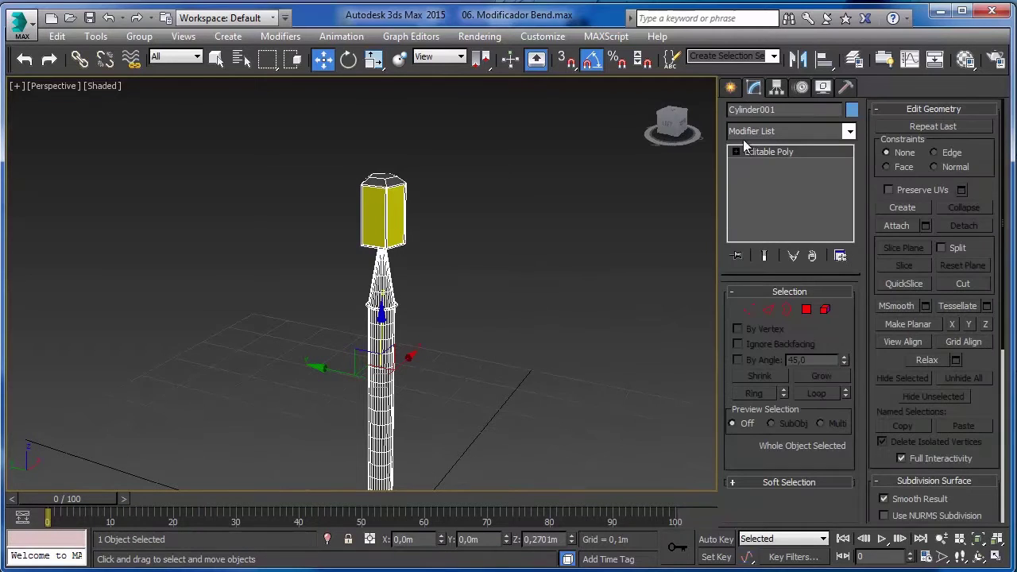
left_click(811, 132)
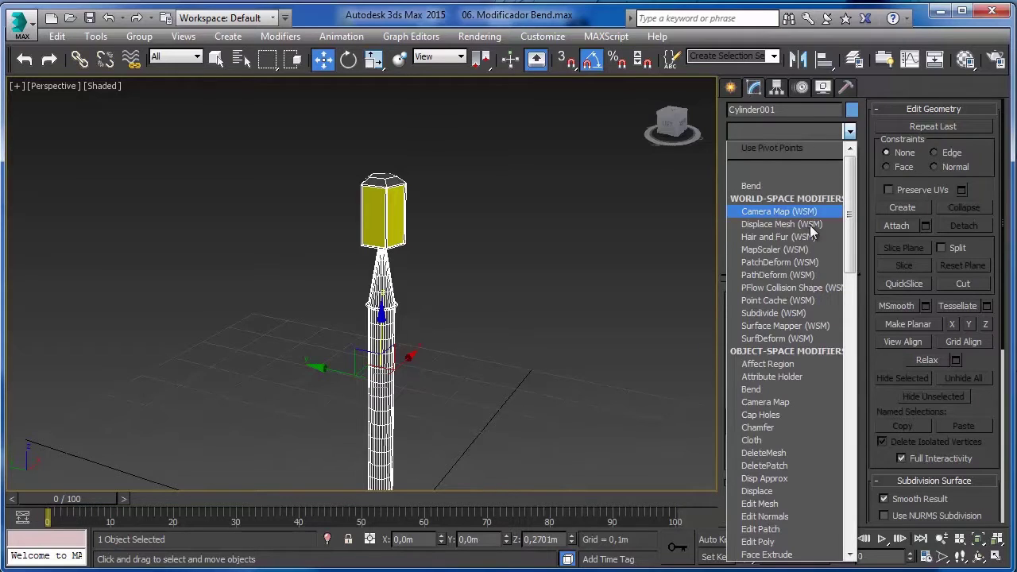
left_click(765, 390)
middle_click_drag(540, 245, 480, 162)
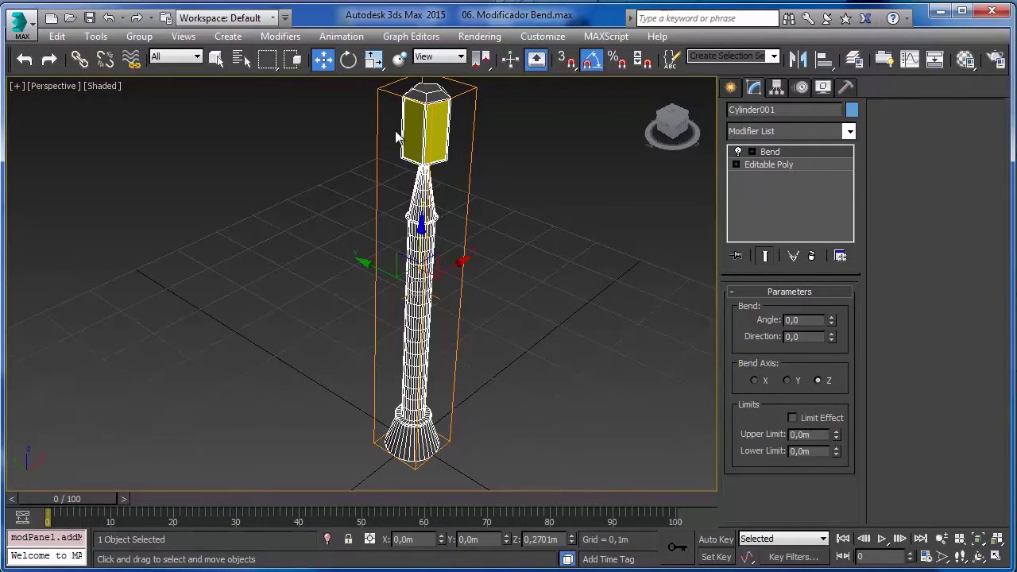
Render the lamp post in the perspective view and close the rendered frame after examining it
key("f")
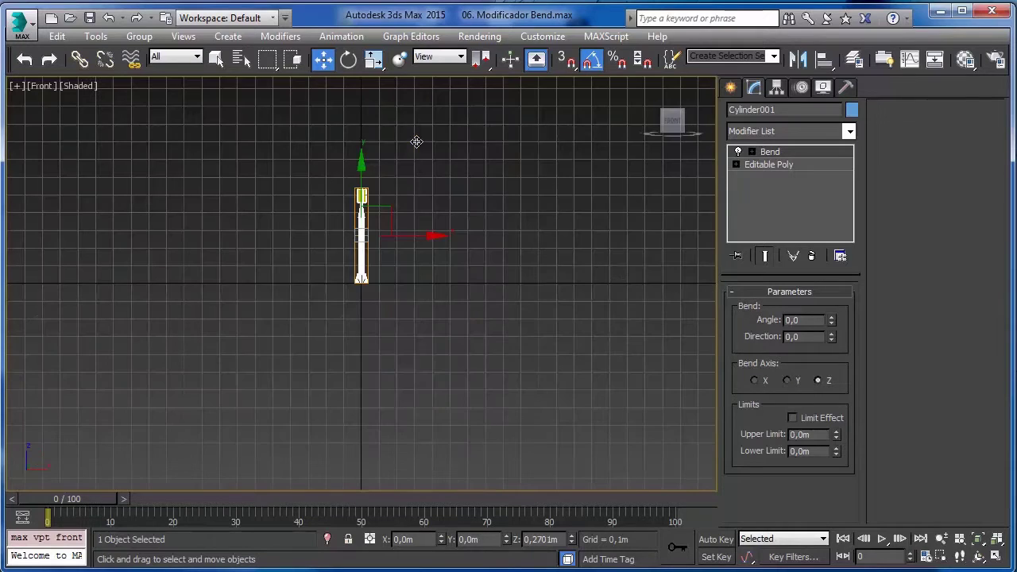
key("p")
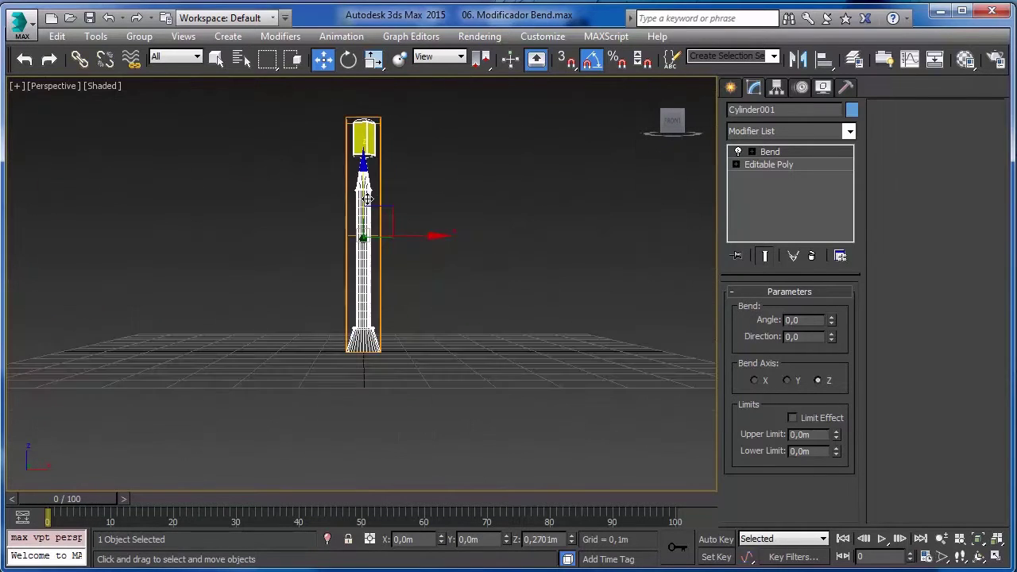
middle_click_drag(317, 239, 299, 282, "alt")
scroll(350, 179, "up", 5)
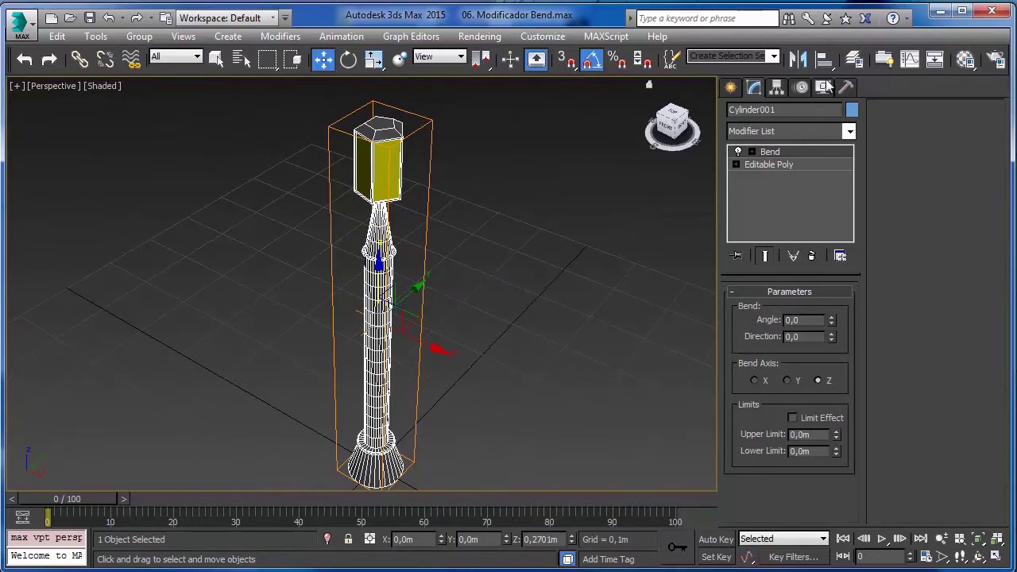
left_click(995, 62)
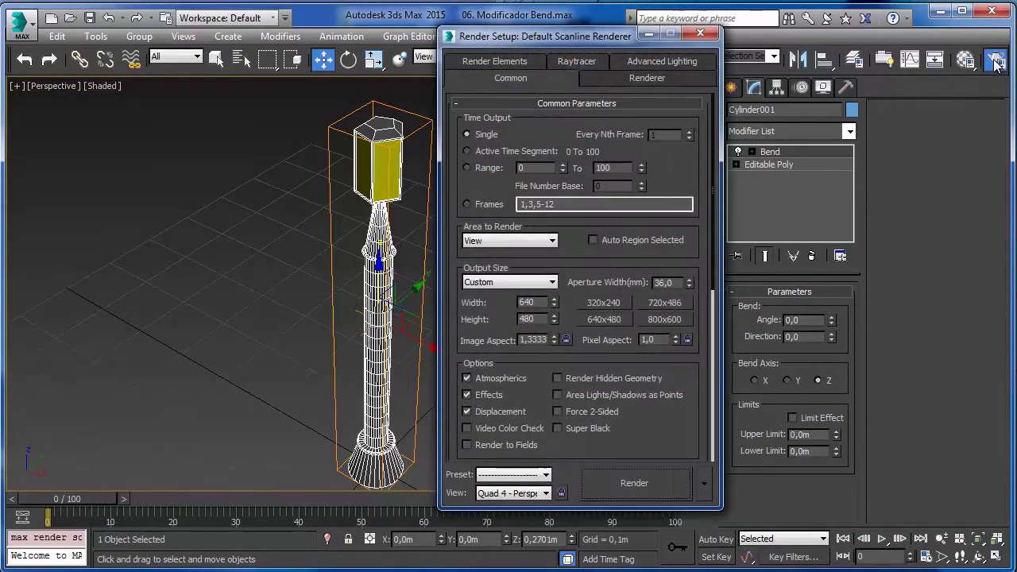
left_click(720, 18)
left_click_drag(947, 67, 897, 67)
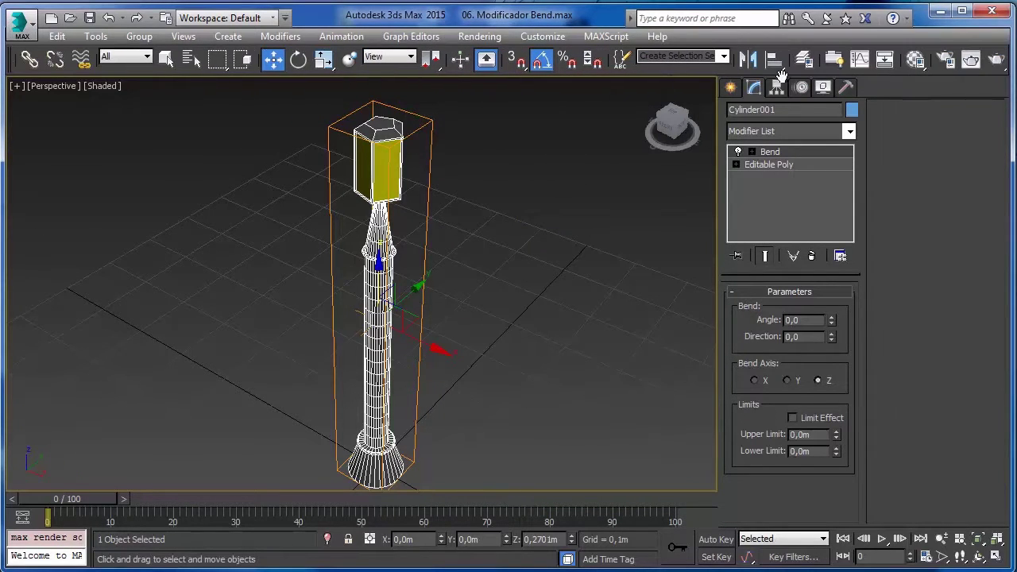
left_click(999, 62)
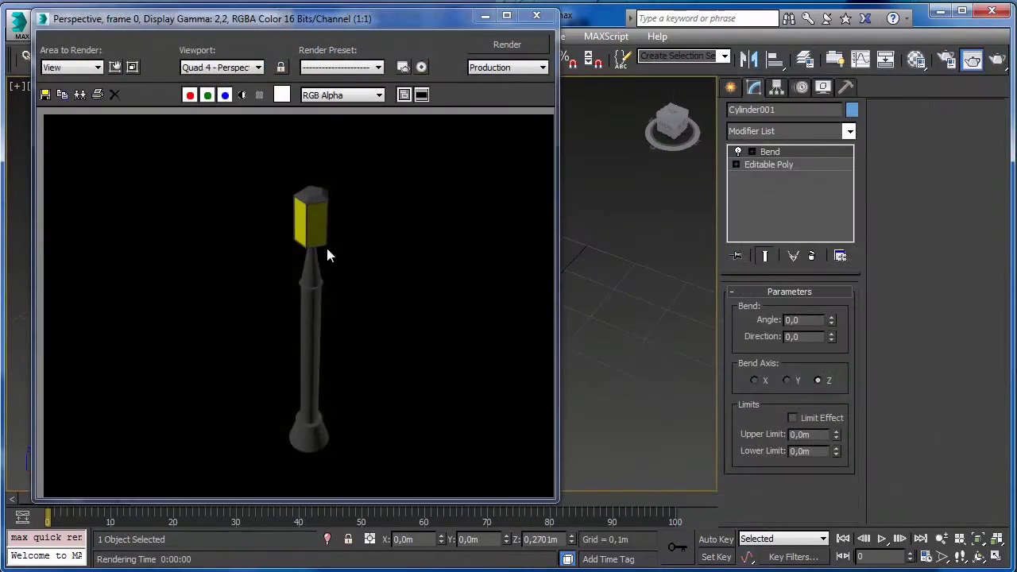
left_click_drag(393, 30, 825, 46)
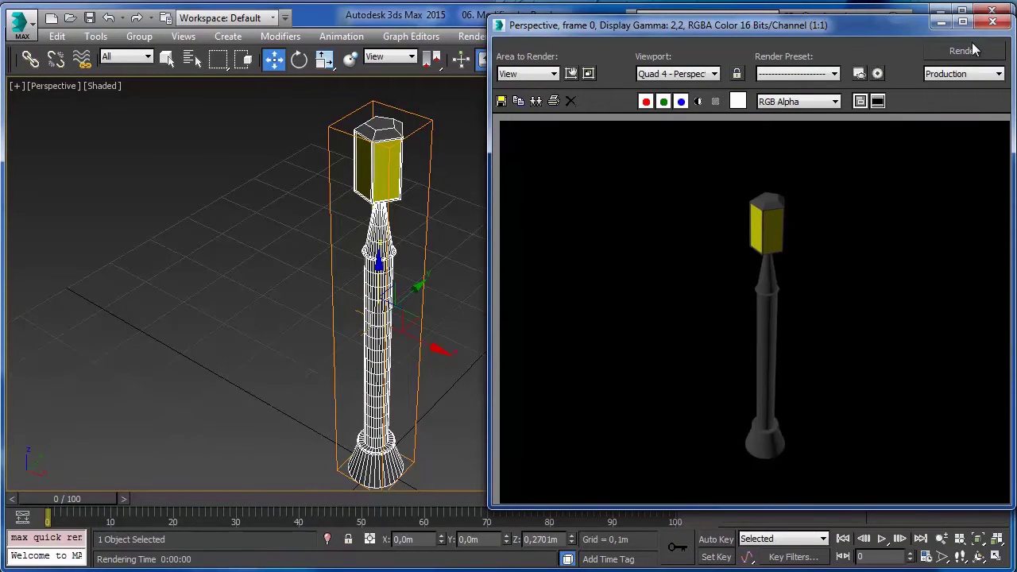
left_click(992, 21)
Inspect the post and lantern as separate elements of the Editable Poly, and return to the Bend modifier
left_click(403, 179)
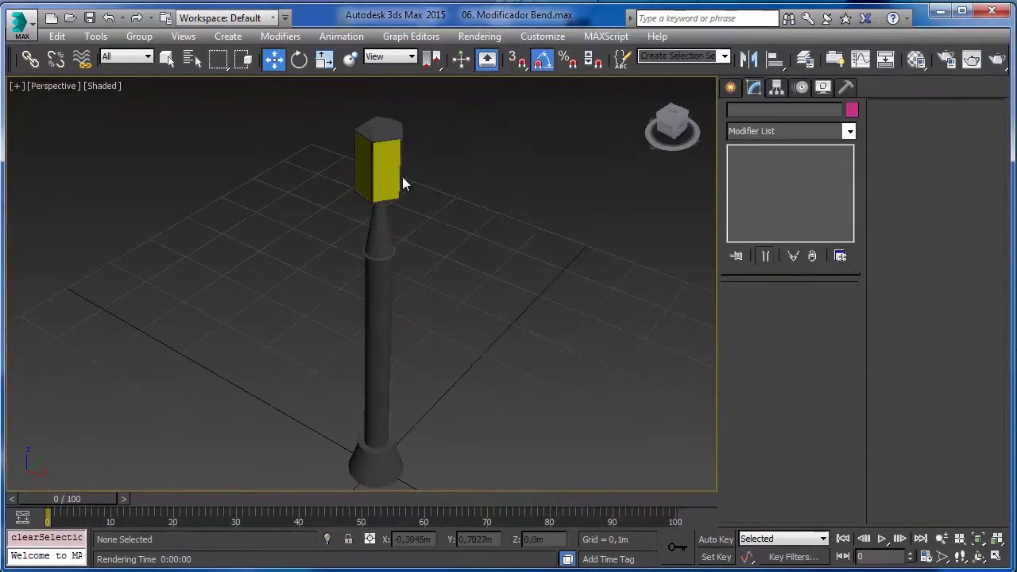
left_click(384, 177)
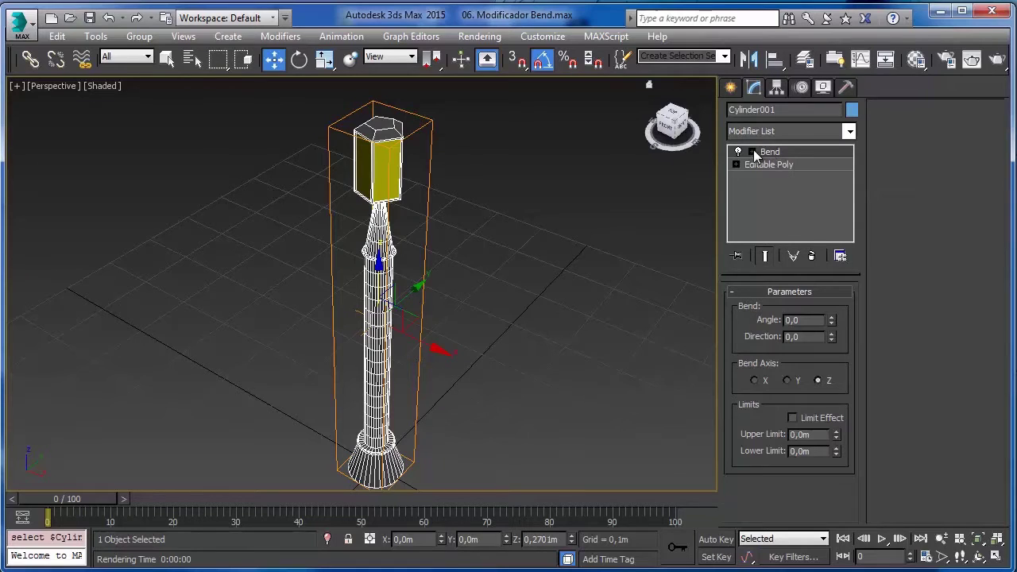
left_click(777, 163)
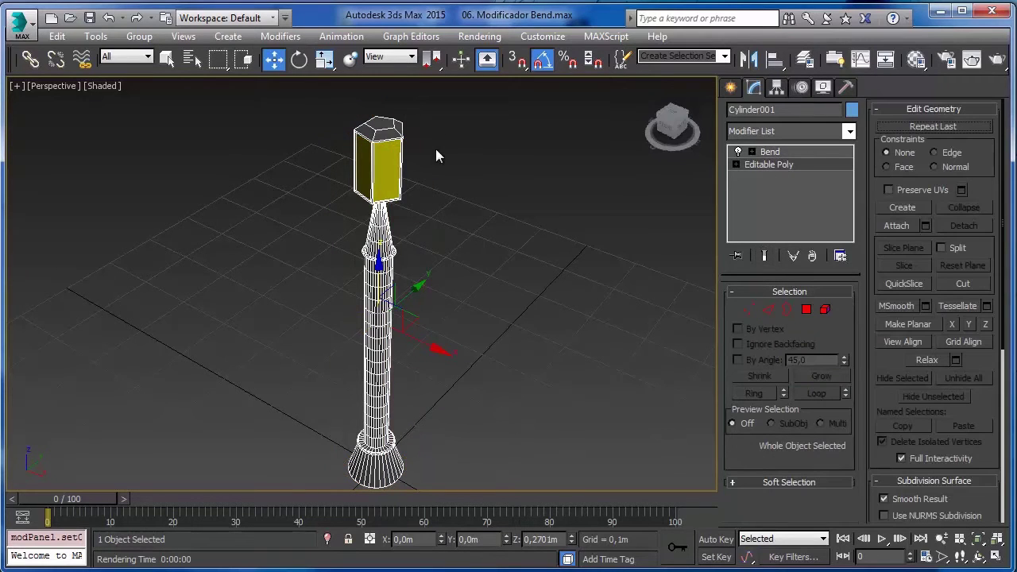
left_click(827, 309)
left_click(382, 429)
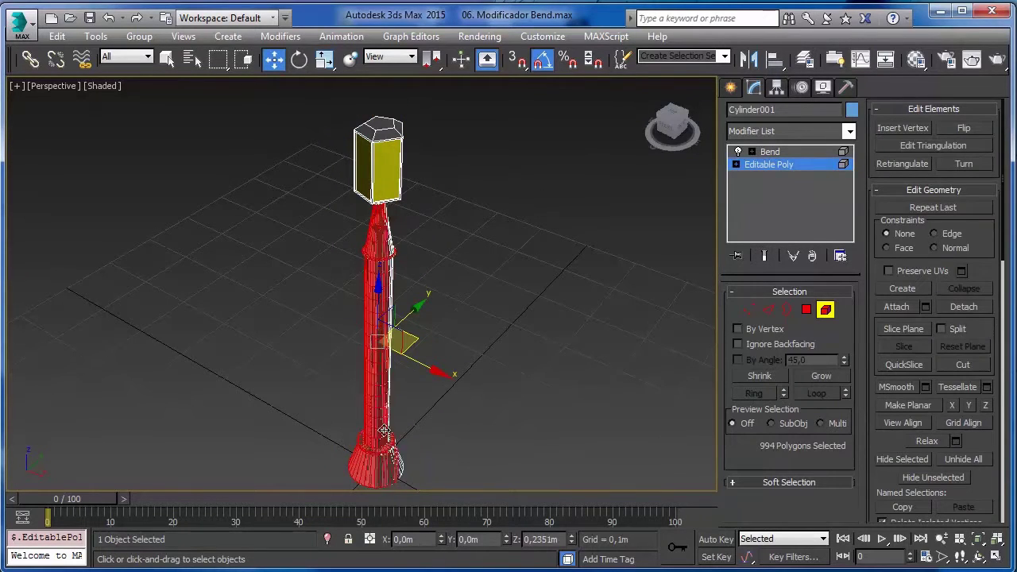
left_click(393, 168)
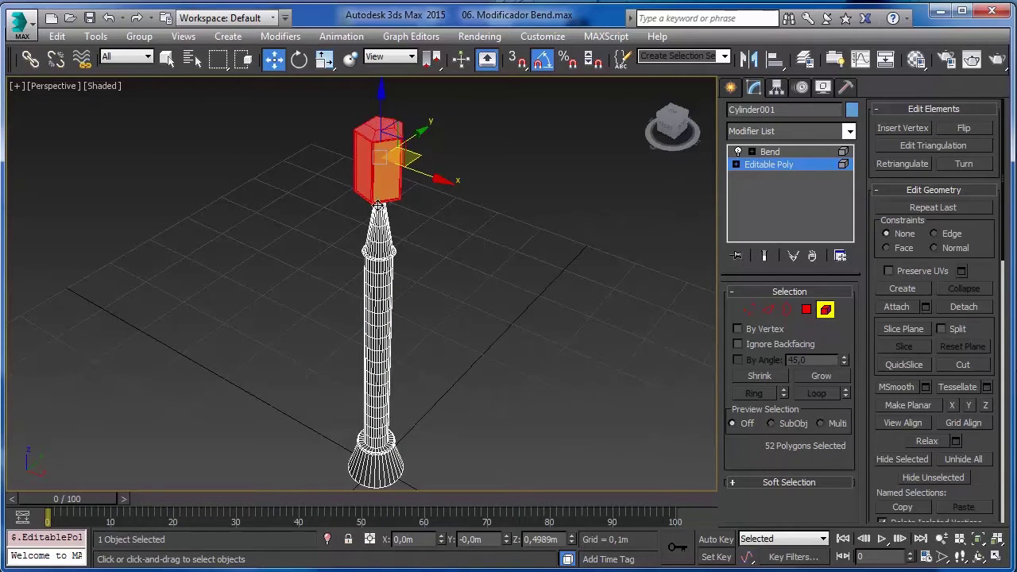
left_click(825, 310)
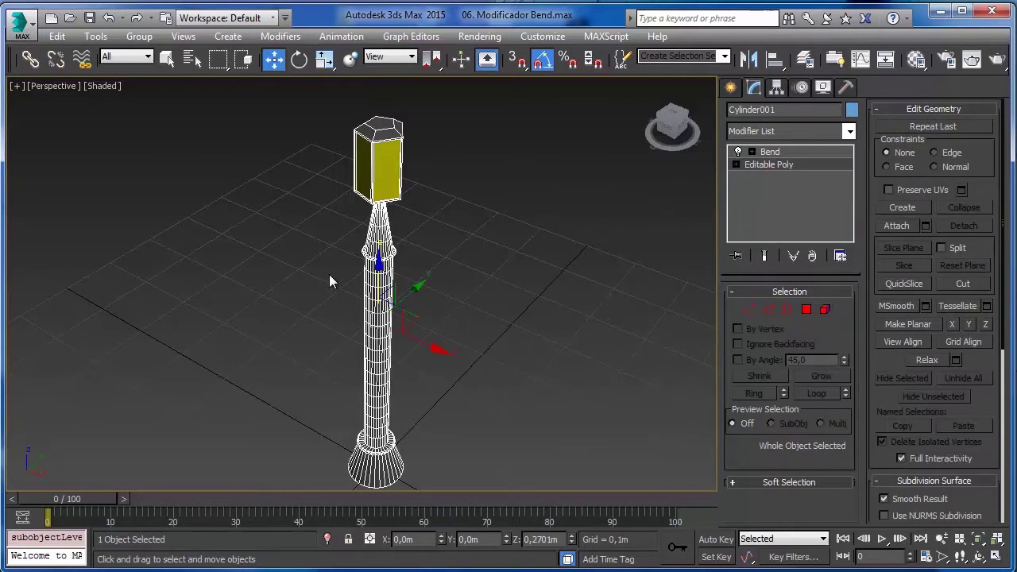
left_click(769, 152)
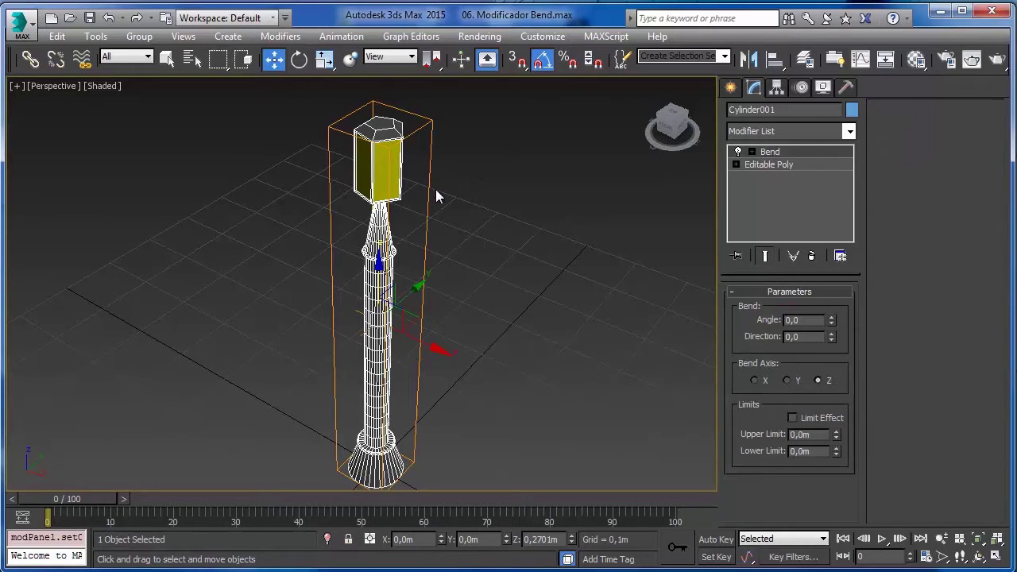
Try bending the whole lamp post by 168 and up to 316 degrees
middle_click_drag(536, 145, 448, 224, "alt")
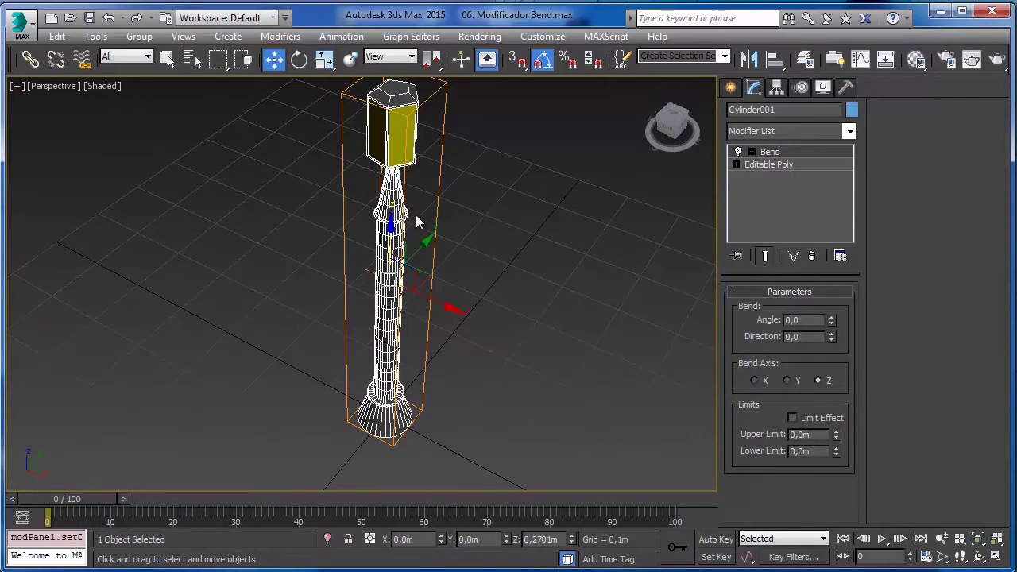
middle_click_drag(420, 208, 445, 226, "alt")
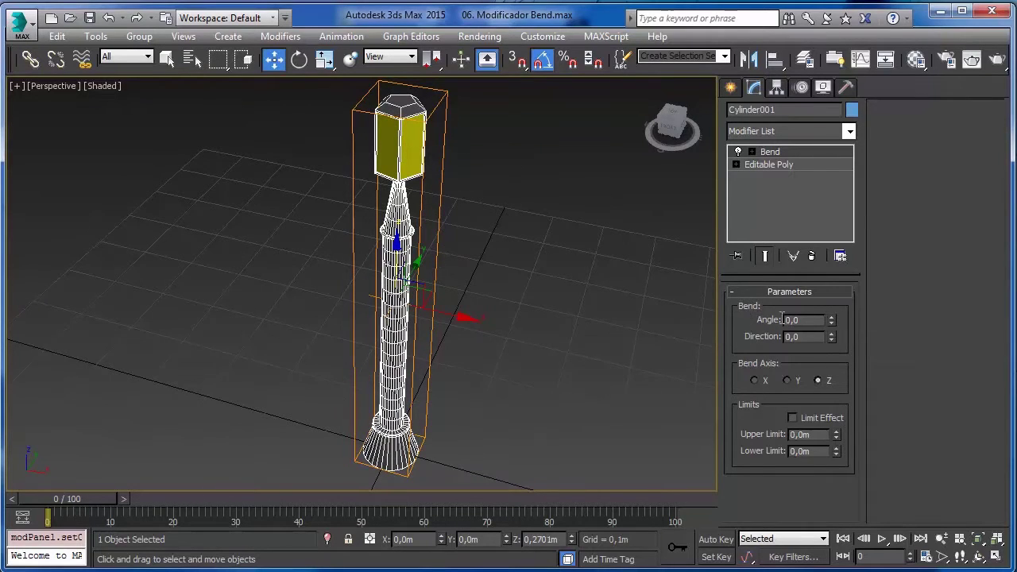
left_click_drag(833, 320, 796, 259)
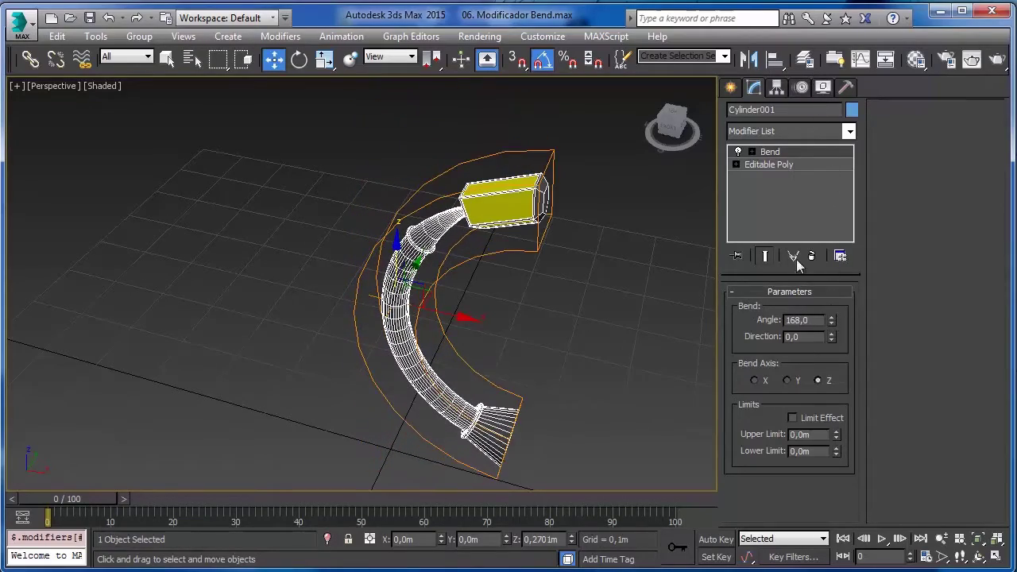
left_click_drag(831, 319, 821, 92)
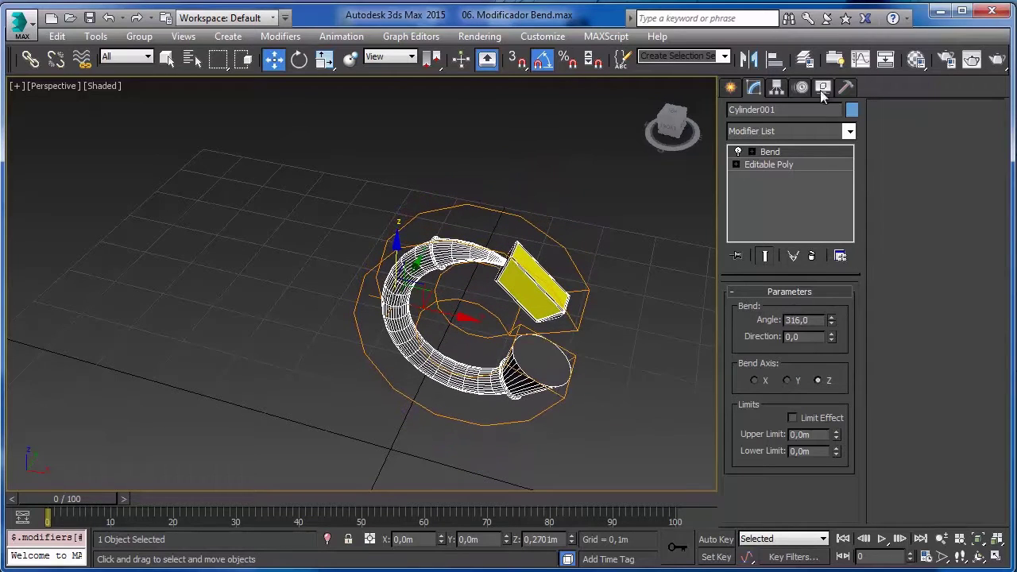
Try Bend angles of 60 and 360 degrees on the lamp post and examine the closed ring
left_click_drag(804, 319, 748, 320)
type("60")
key("Return")
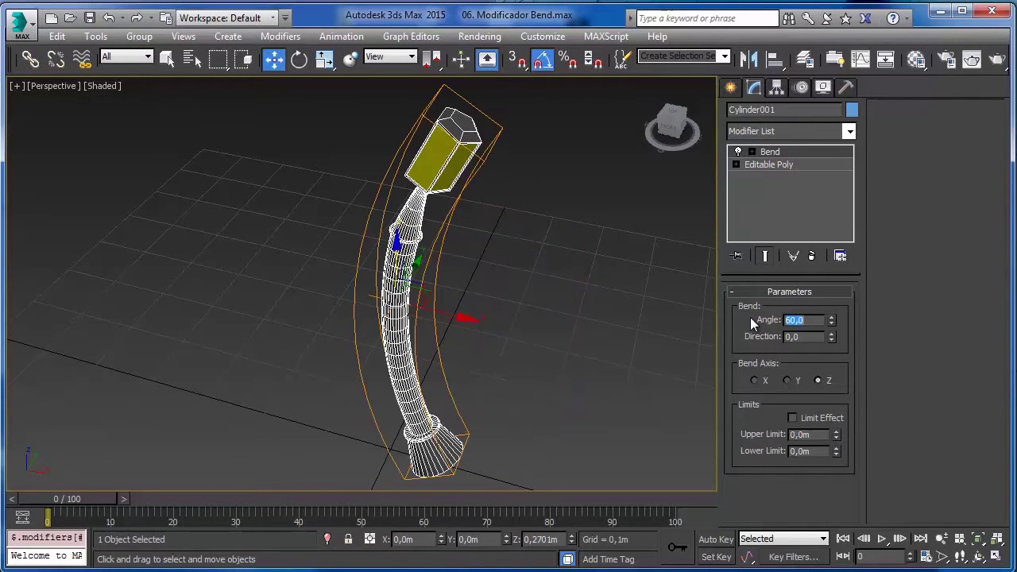
type("360")
key("Return")
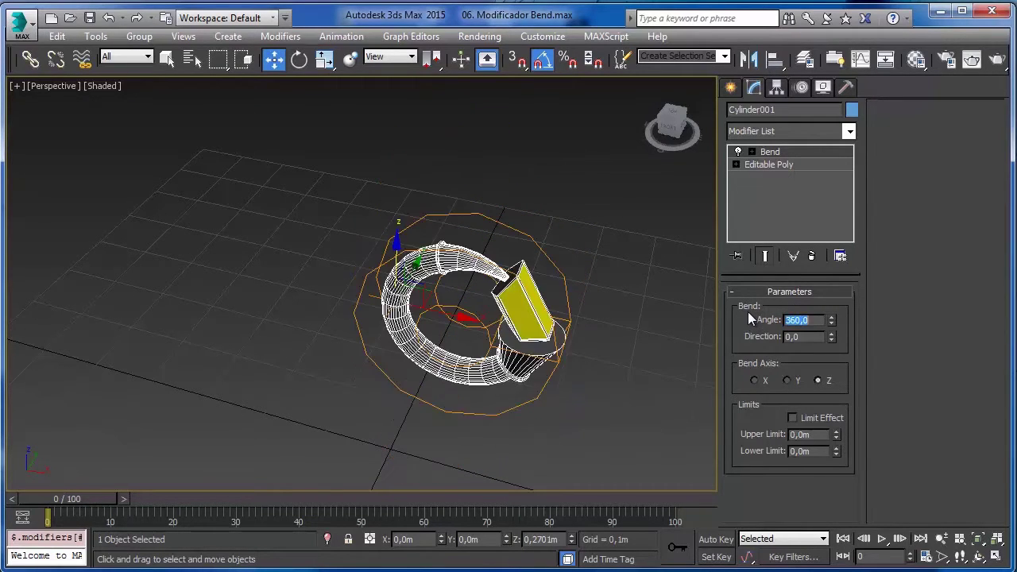
middle_click_drag(636, 315, 637, 373, "alt")
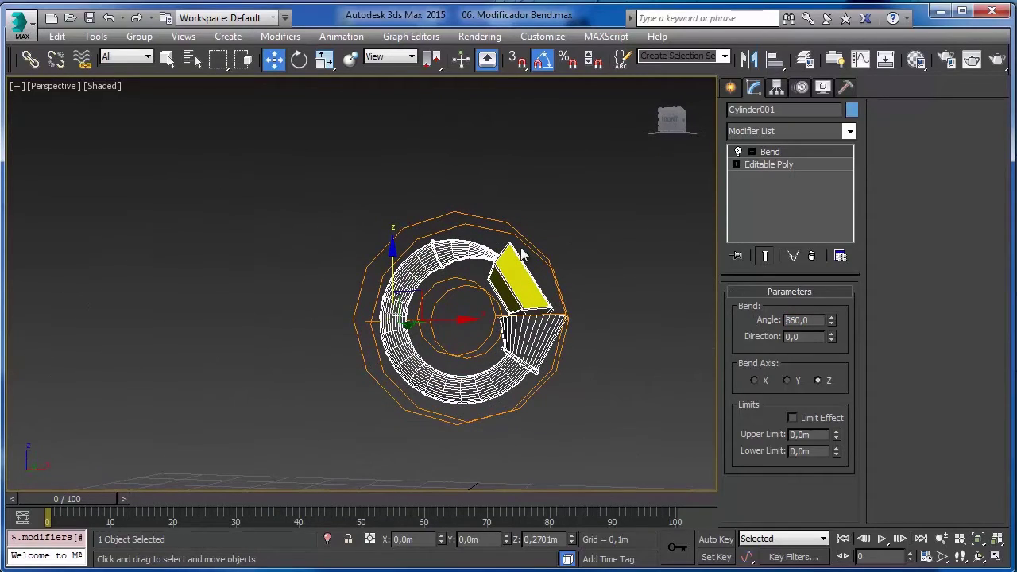
middle_click_drag(649, 338, 645, 306, "alt")
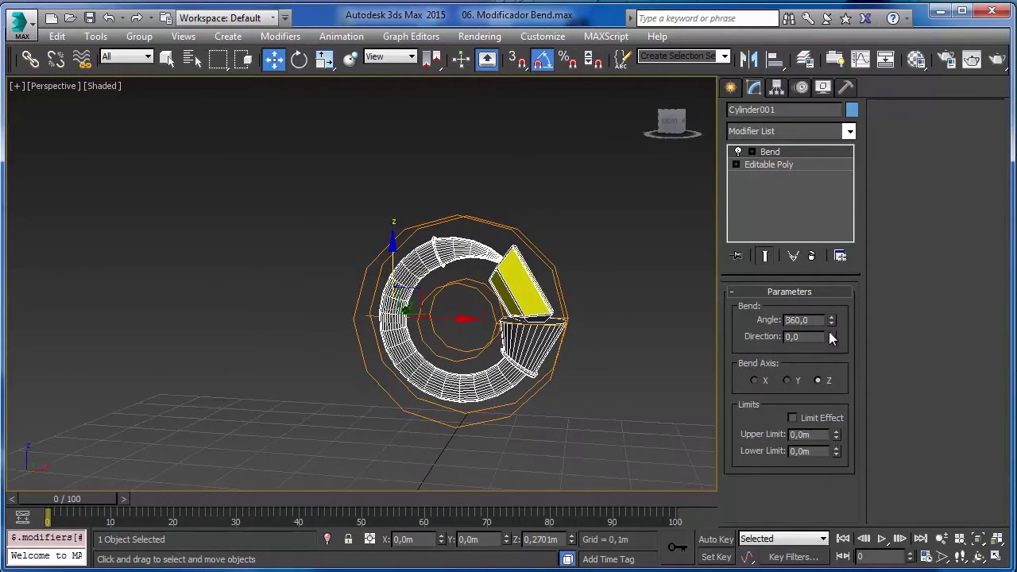
Try Bend angles of -116,5, 0,5 and 32 degrees, and reset the angle to 0
mouse_move(831, 322)
left_mouse_down()
mouse_move(831, 509)
mouse_move(779, 117)
mouse_move(826, 334)
mouse_move(858, 262)
mouse_move(893, 475)
mouse_move(869, 463)
mouse_move(822, 336)
left_mouse_up()
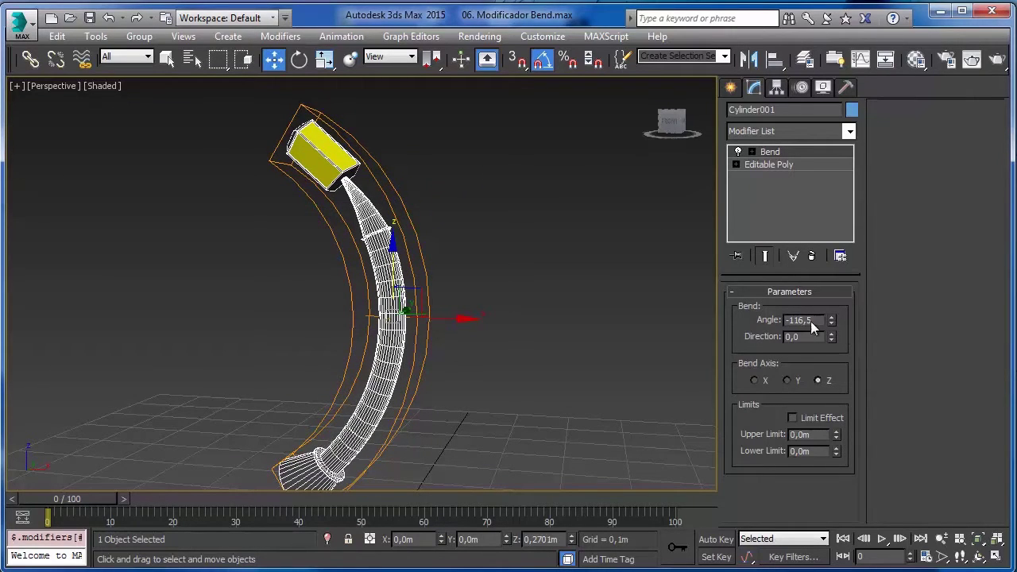
mouse_move(831, 323)
left_mouse_down()
mouse_move(842, 154)
mouse_move(823, 113)
mouse_move(826, 286)
mouse_move(831, 95)
mouse_move(814, 569)
mouse_move(822, 230)
mouse_move(826, 397)
mouse_move(830, 270)
mouse_move(831, 319)
left_mouse_up()
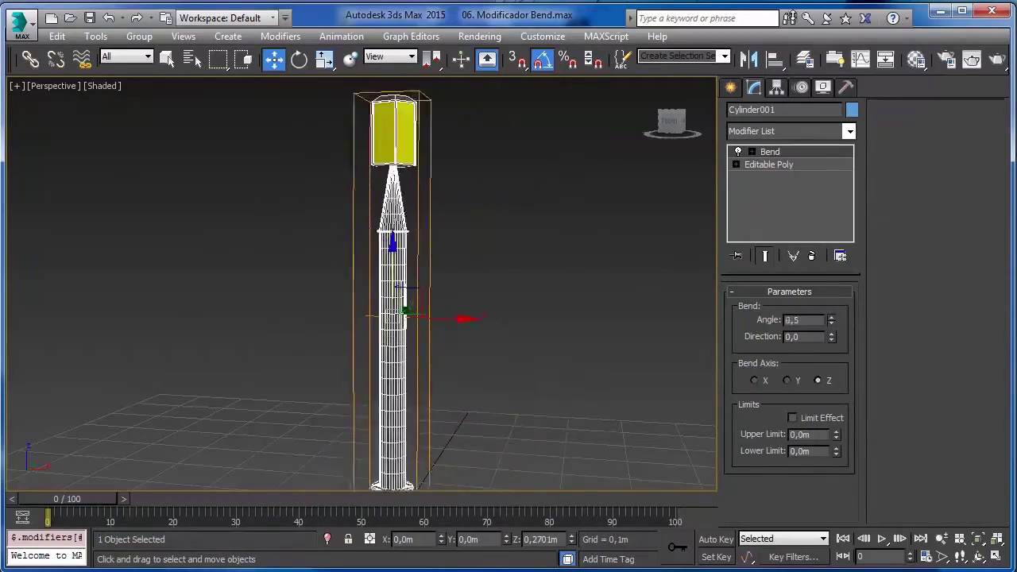
left_click_drag(800, 89, 788, 113)
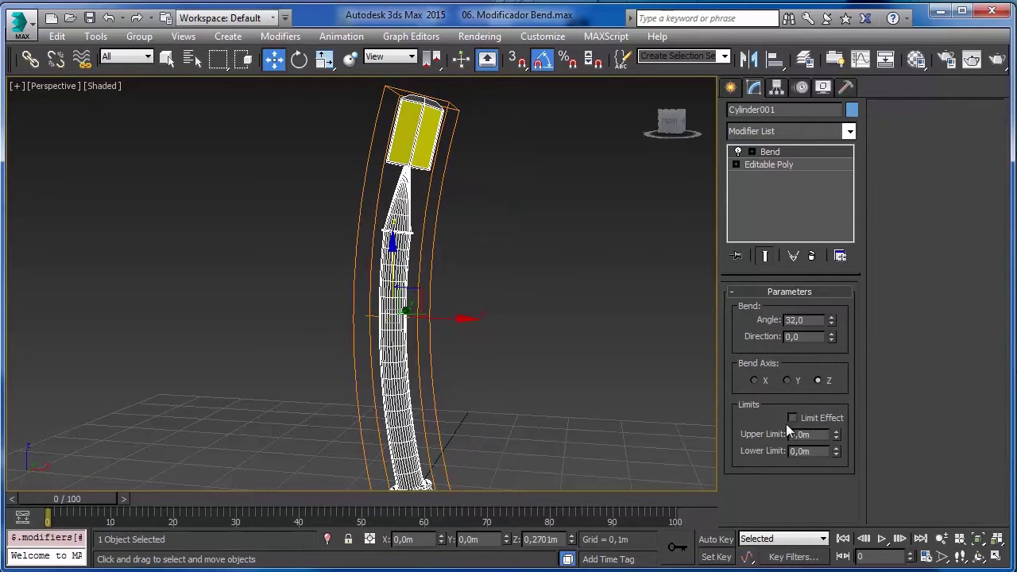
right_click(830, 323)
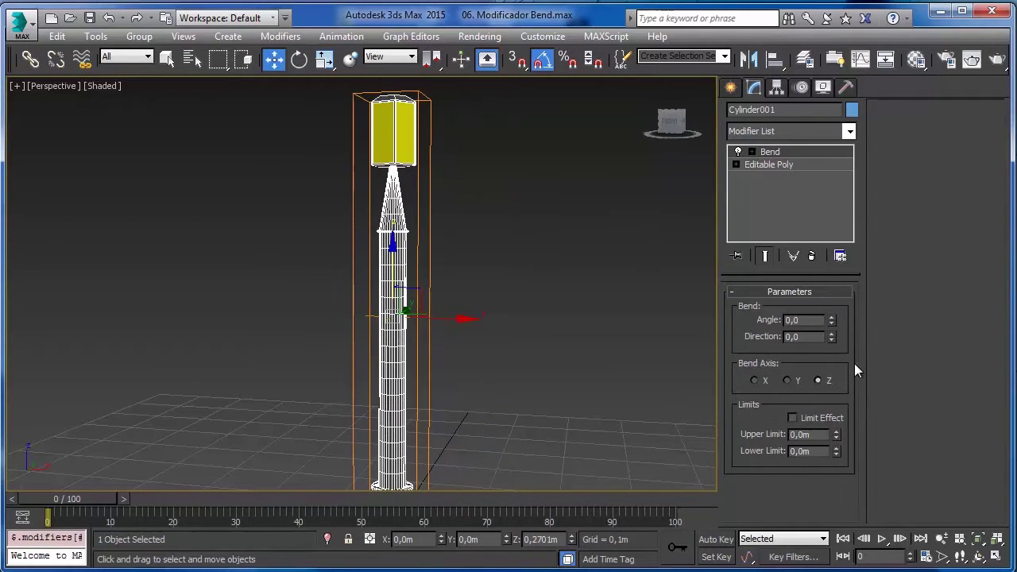
Set the Bend angle to 90 degrees and limit its effect with an upper limit of 0,2429 m
type("90")
key("Return")
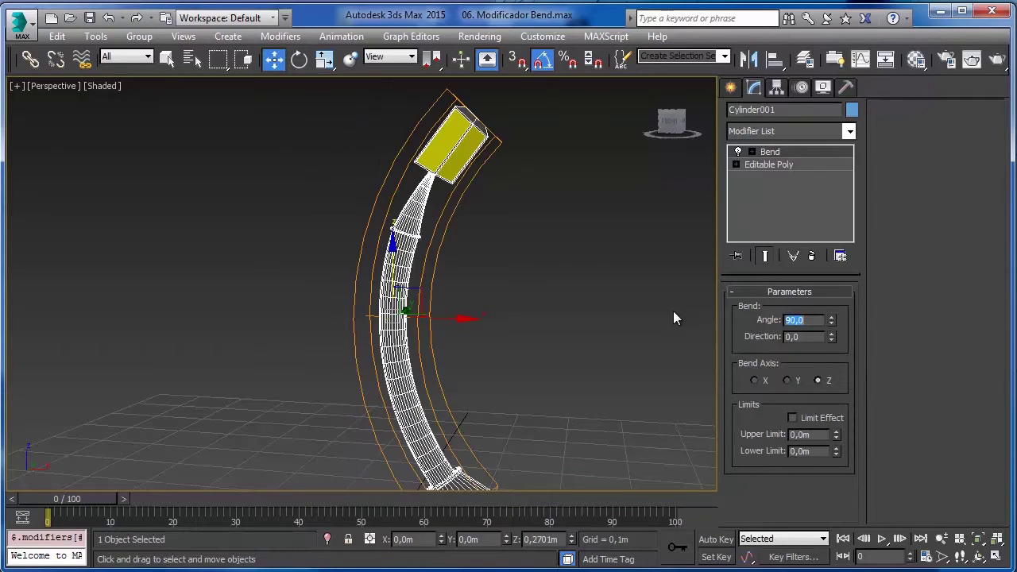
middle_click_drag(498, 286, 513, 287, "alt")
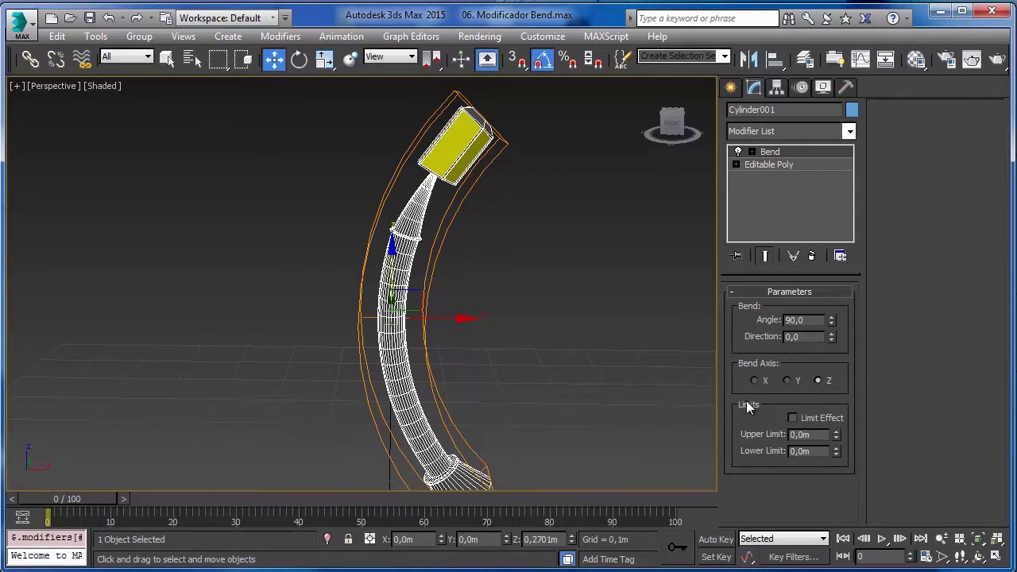
left_click(800, 420)
middle_click_drag(390, 356, 409, 371)
middle_click_drag(622, 332, 604, 306, "alt")
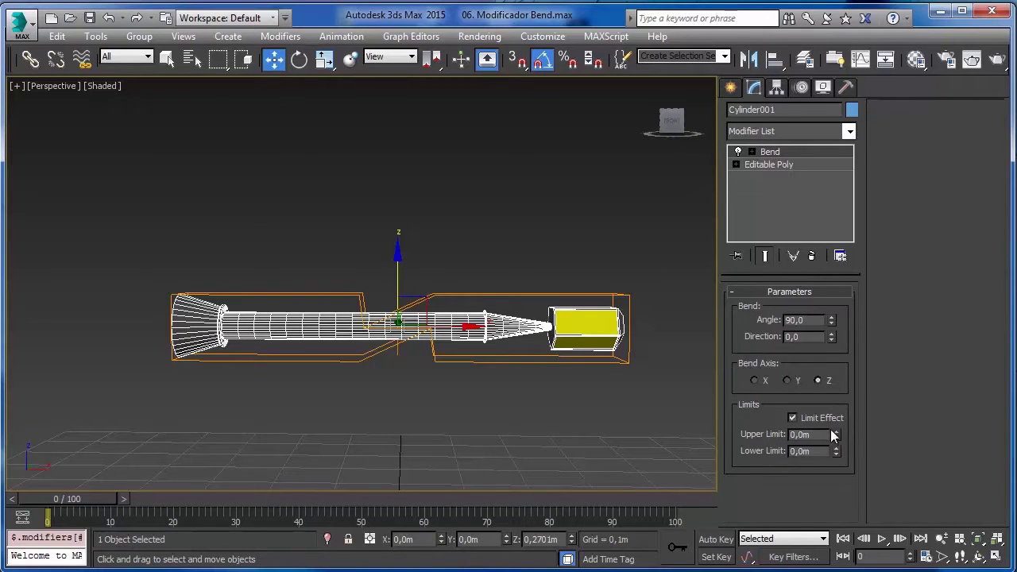
left_click_drag(834, 434, 707, 303)
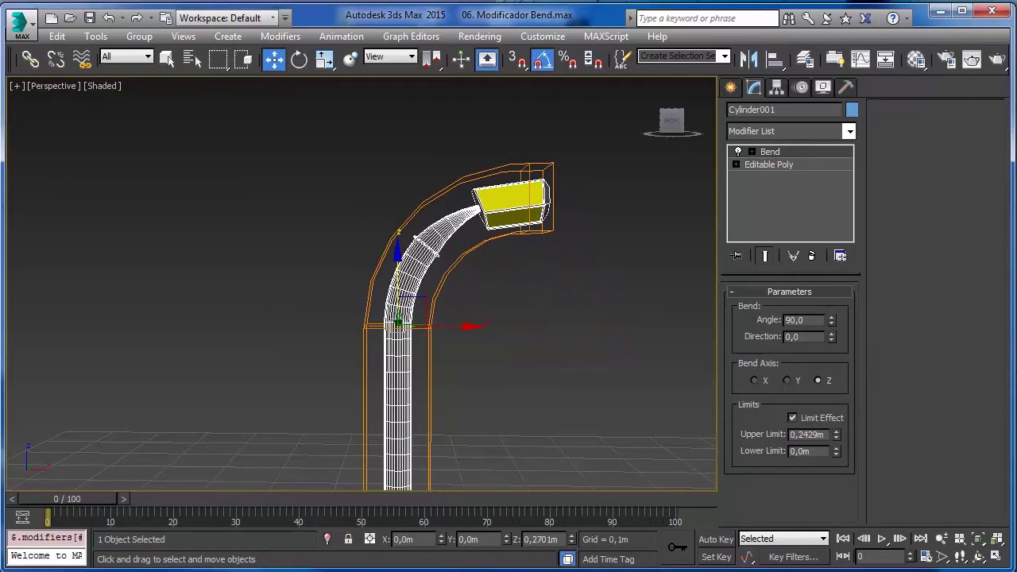
Set the angle of the limited bend to 22 degrees
middle_click_drag(584, 336, 533, 330)
scroll(573, 292, "down", 5)
scroll(548, 348, "up", 3)
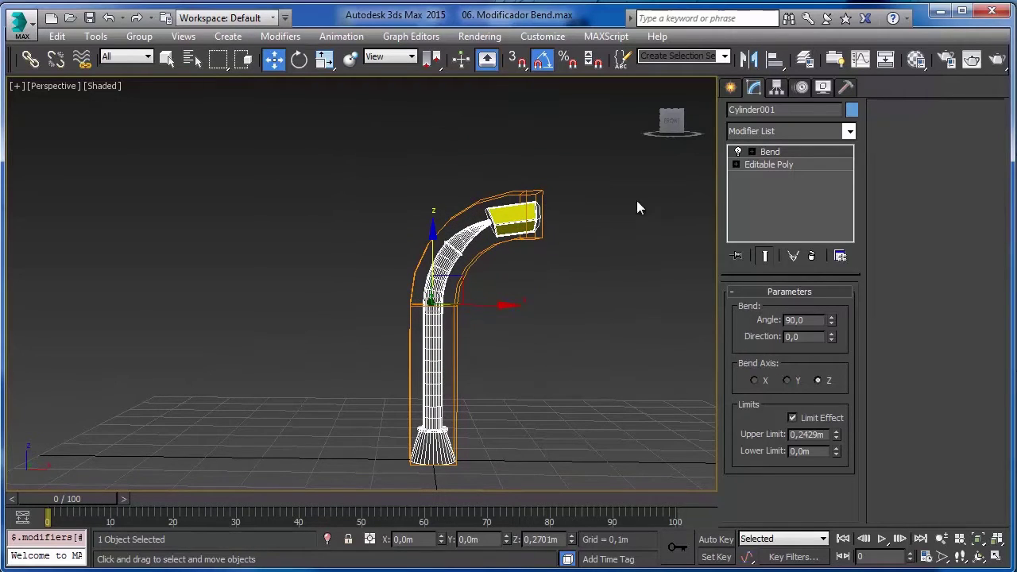
left_click_drag(831, 319, 838, 448)
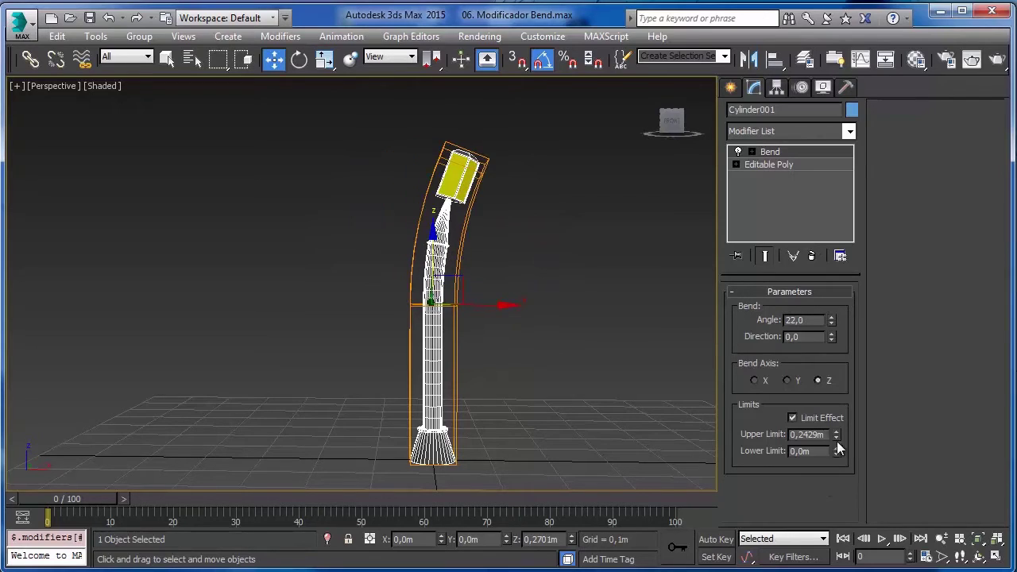
Limit the bend to the lower part with upper limit 0,0 m and lower limit -0,3158 m, and set the angle to -5,5 degrees
right_click(835, 437)
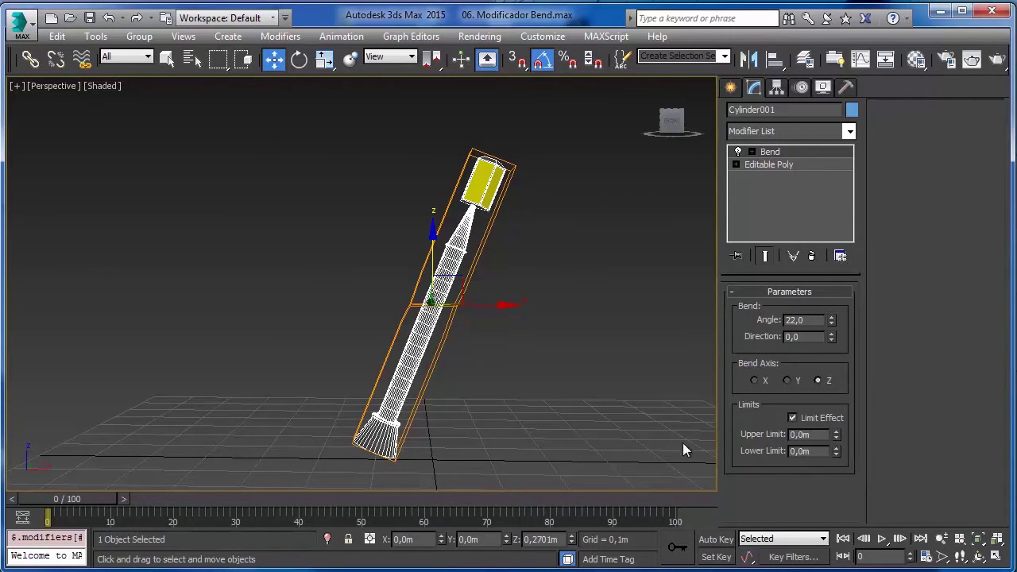
left_click(836, 455)
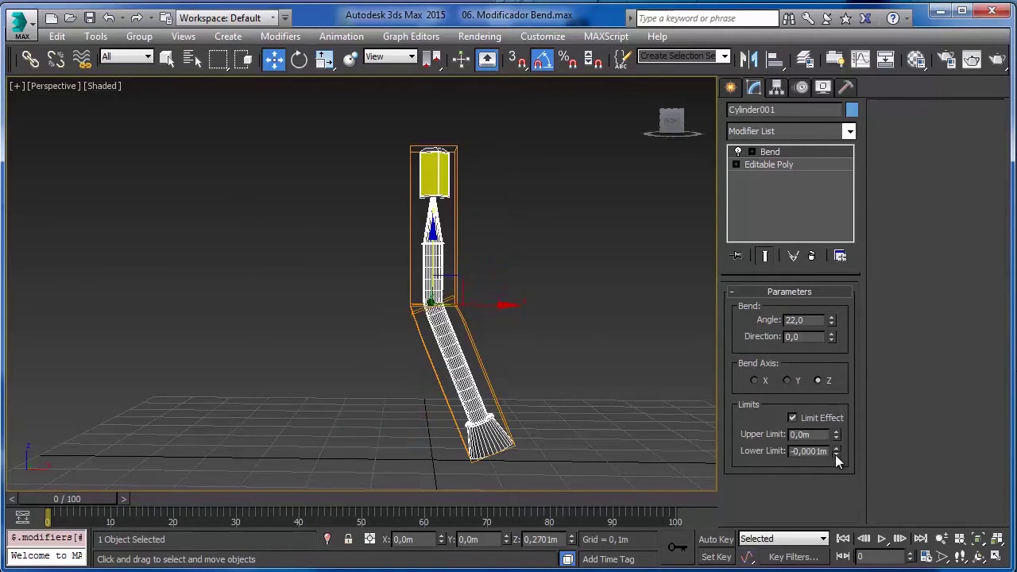
left_click(835, 454)
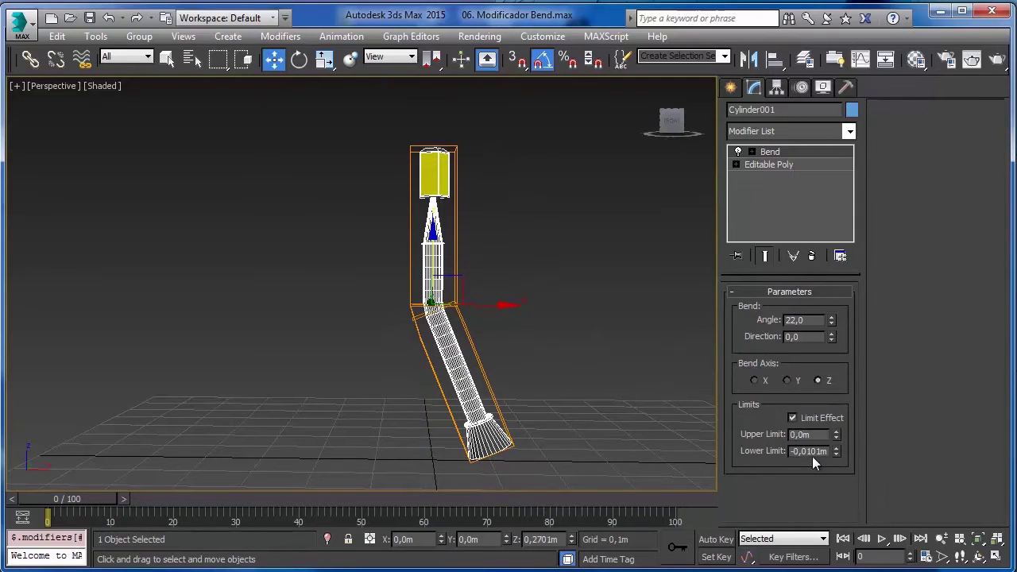
left_click_drag(836, 458, 829, 544)
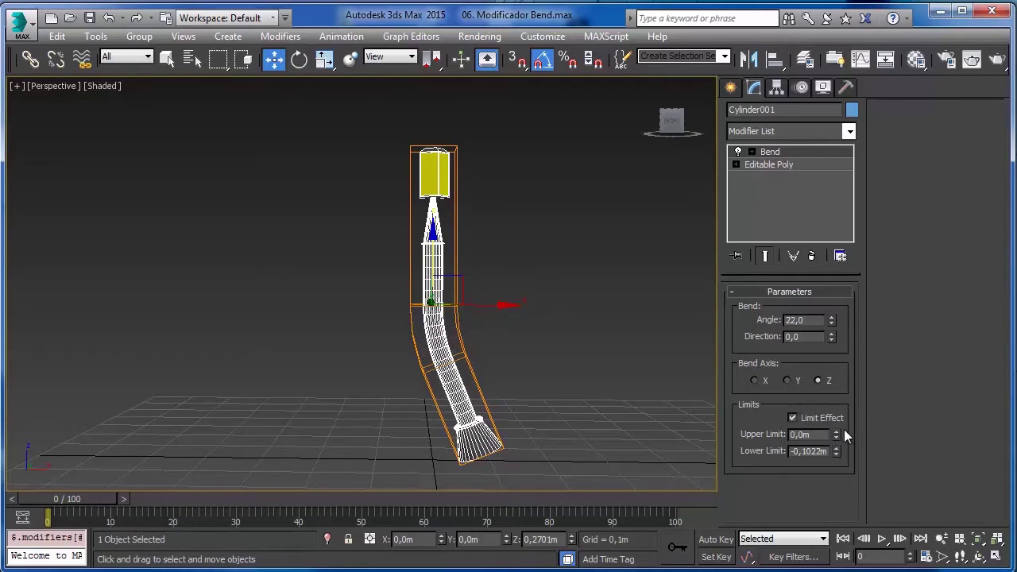
left_click_drag(837, 455, 835, 4)
left_click_drag(831, 320, 835, 360)
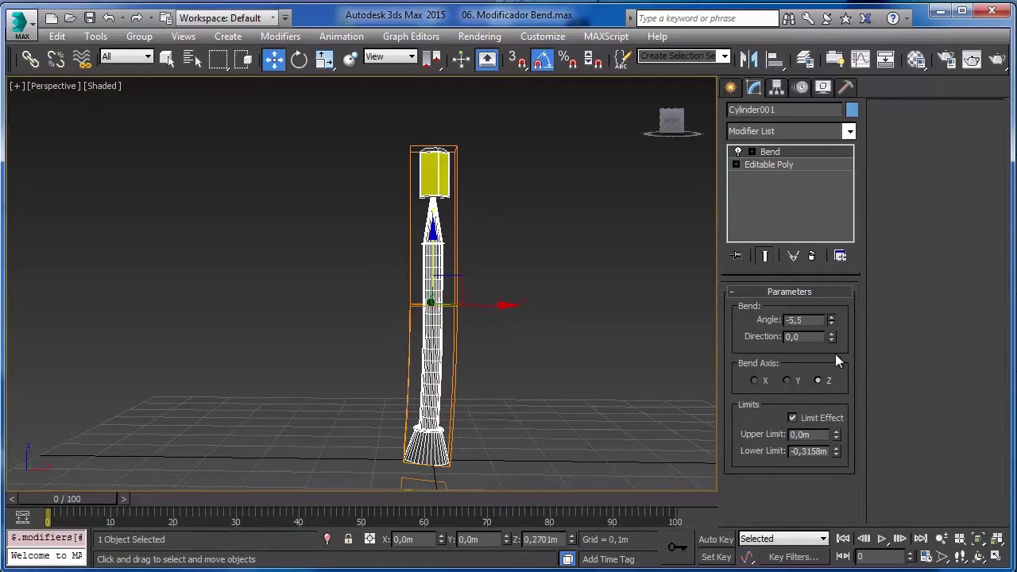
Turn off the limit effect, try a Bend angle of 245 degrees on the whole lamp post, and reset the angle to 0
left_click(816, 418)
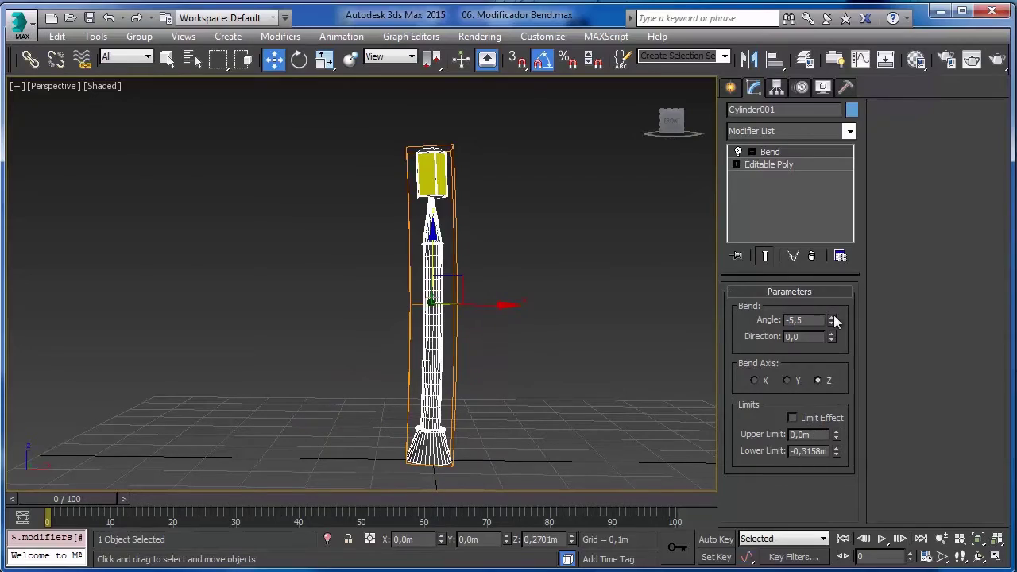
left_click_drag(832, 319, 756, 355)
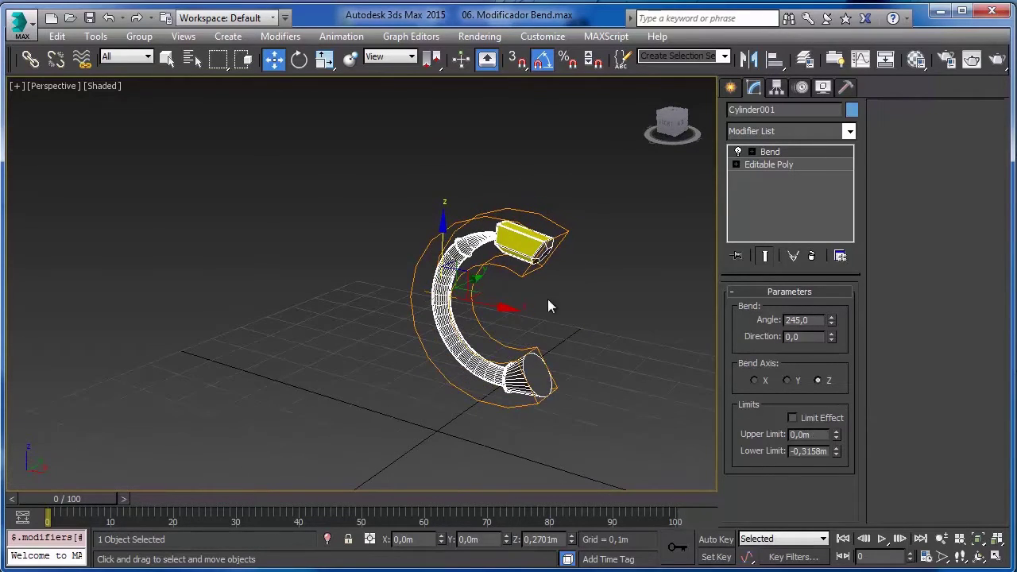
scroll(547, 298, "up", 5)
middle_click_drag(503, 275, 398, 238, "alt")
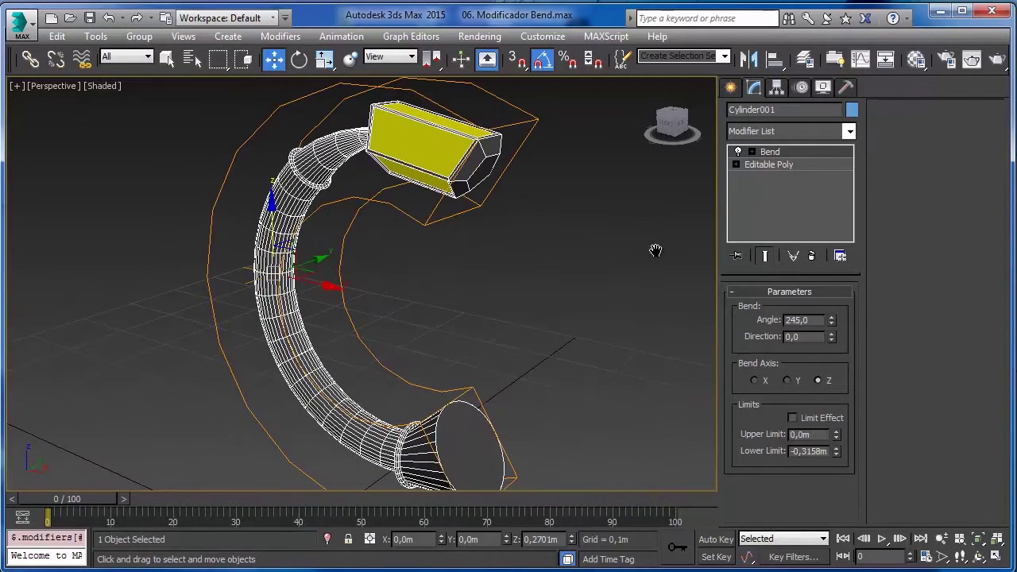
middle_click_drag(656, 251, 657, 292)
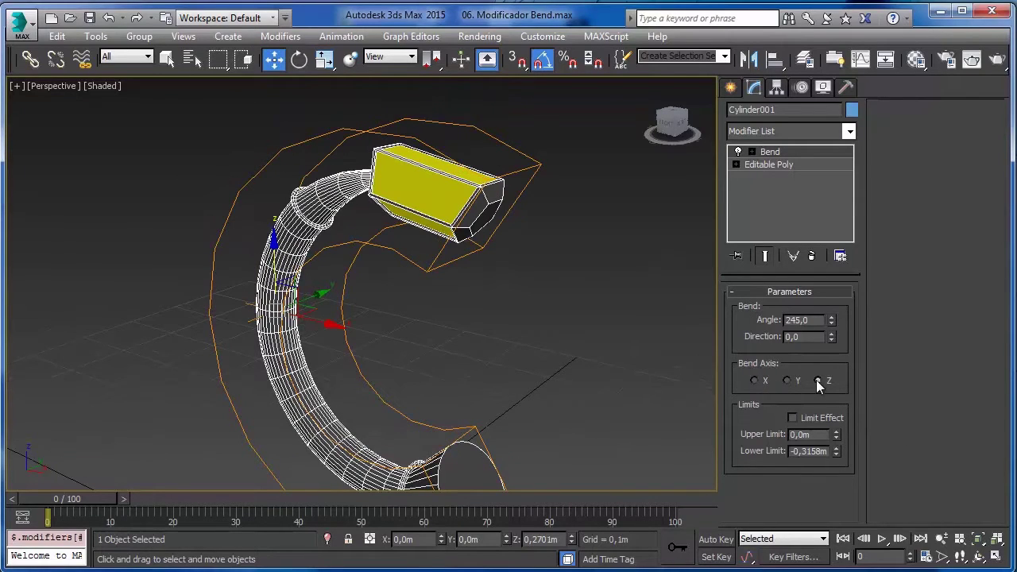
middle_click_drag(569, 353, 560, 336)
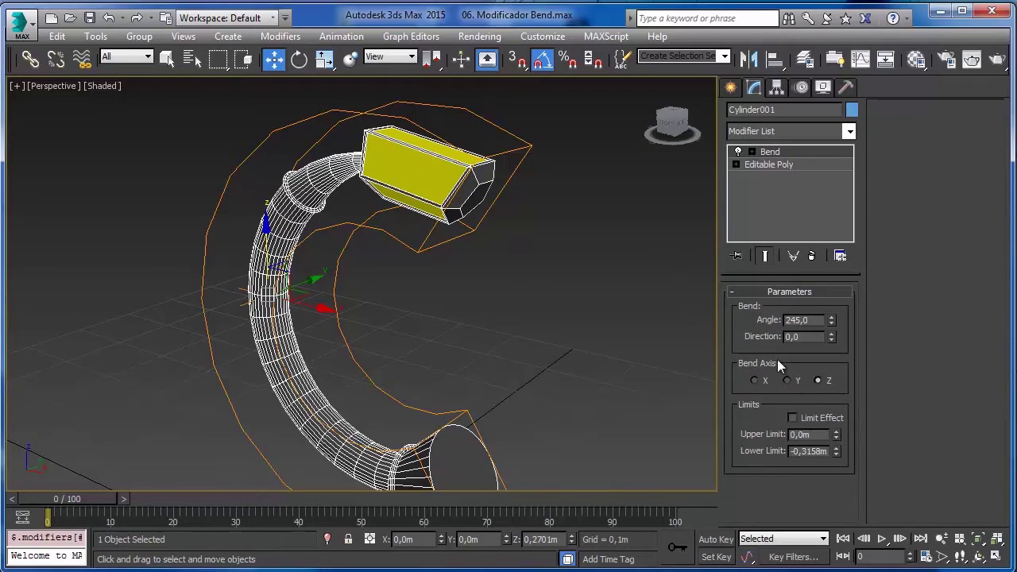
left_click_drag(830, 325, 831, 228)
right_click(831, 322)
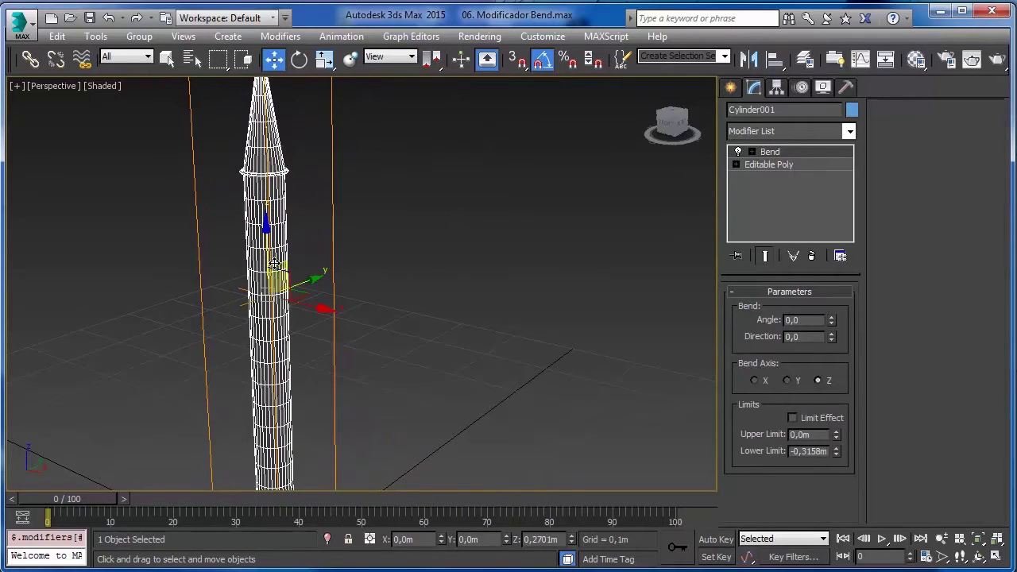
Examine the straight lamp post and its head up close and from above
scroll(274, 264, "down", 4)
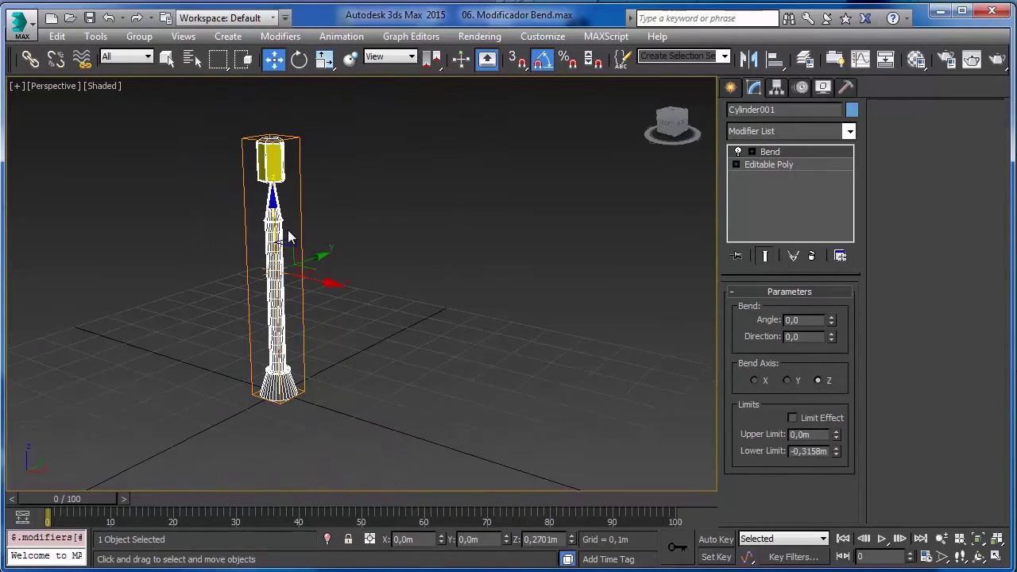
scroll(329, 186, "up", 8)
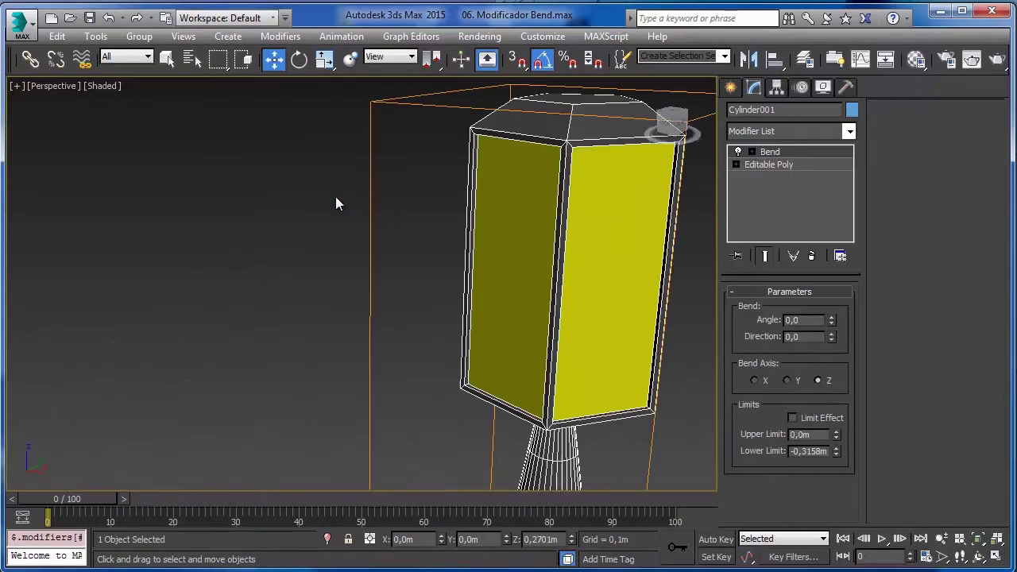
middle_click_drag(336, 202, 344, 262)
left_click(349, 254)
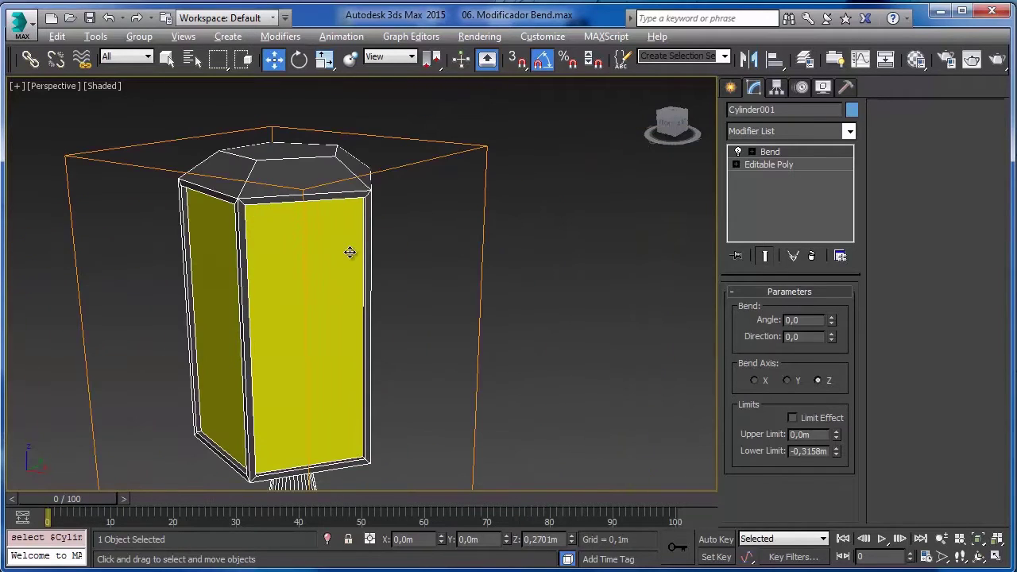
scroll(335, 279, "up", 3)
scroll(335, 279, "down", 2)
key("shift+w")
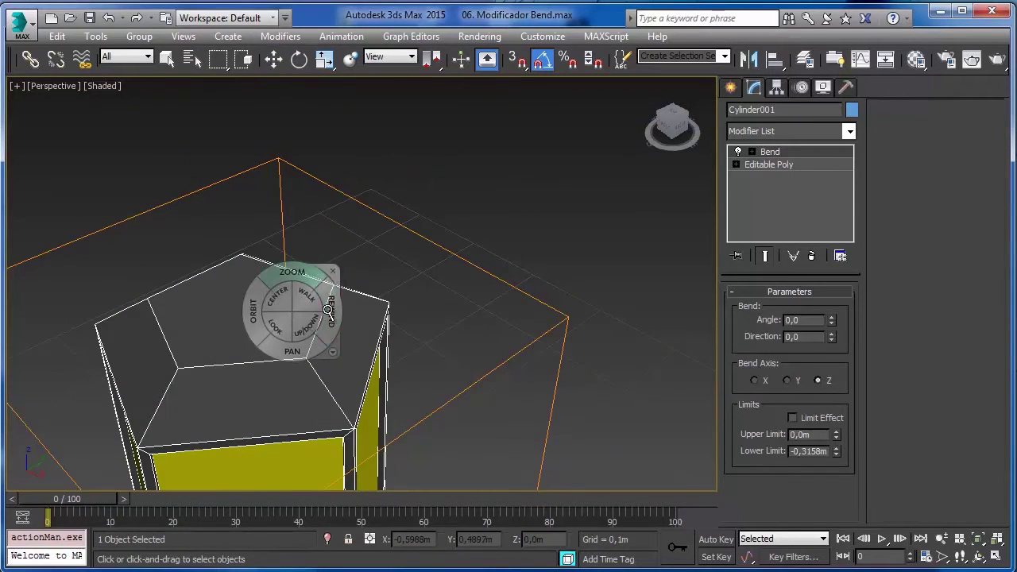
left_click_drag(328, 313, 381, 342)
key("w")
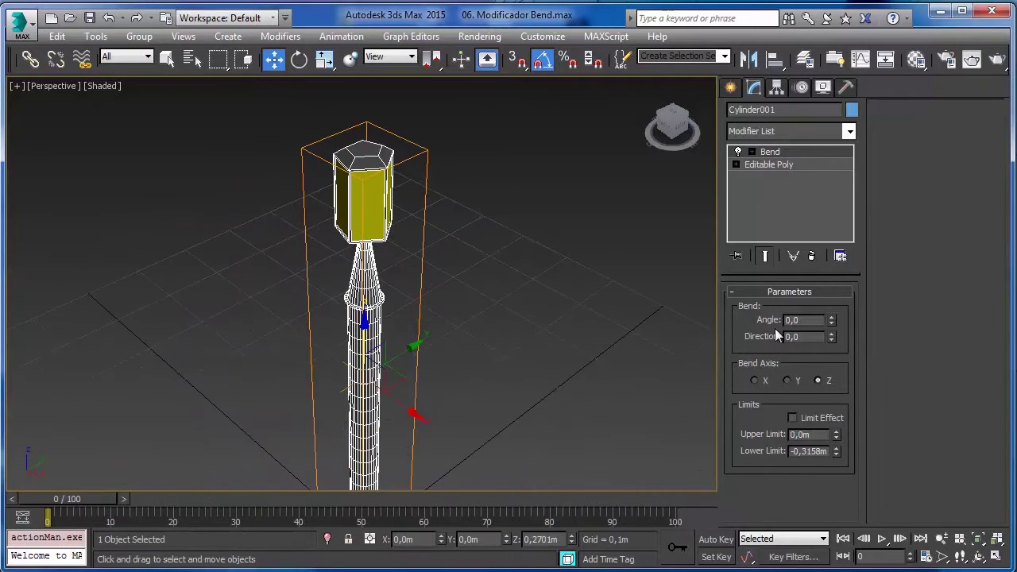
Try a Bend angle of 91 degrees on the lamp post and switch the bend axis to Y
left_click_drag(832, 317, 832, 270)
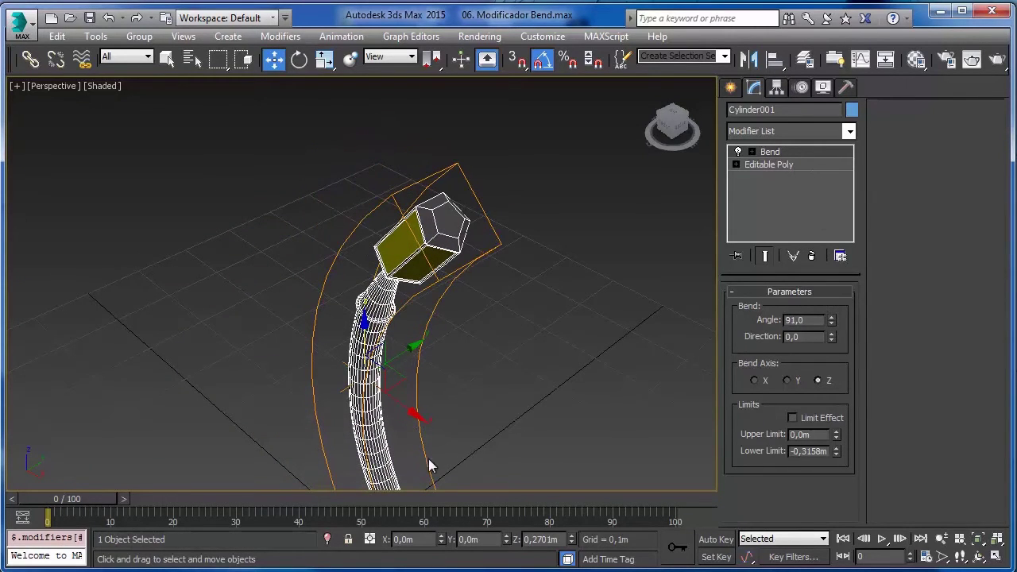
left_click(794, 381)
middle_click_drag(357, 254, 340, 222, "alt")
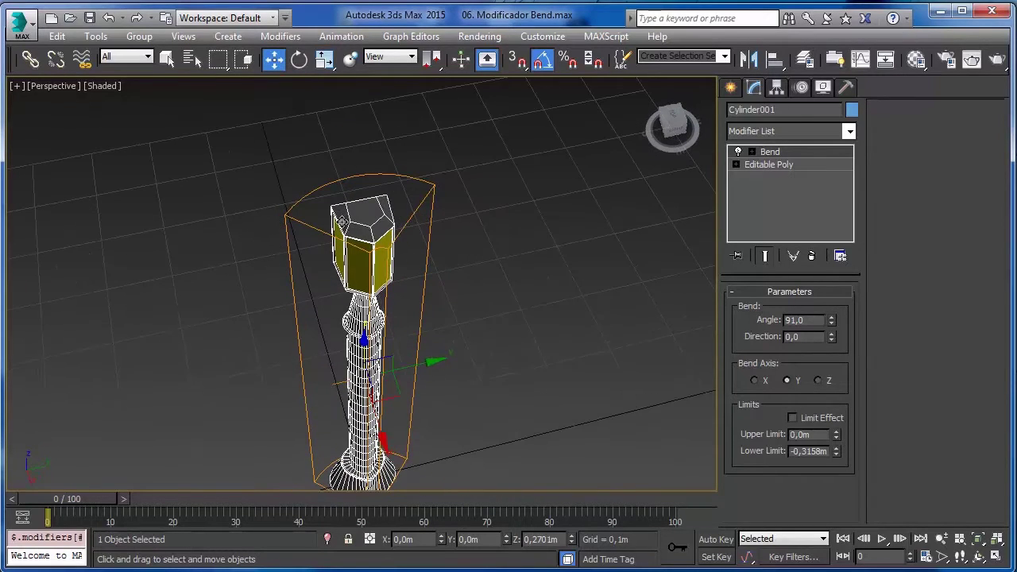
Try a 42,5 degree bend with the lamp post's bend axis set to X, and reset the angle to 0
left_click_drag(831, 322, 831, 383)
left_click(755, 380)
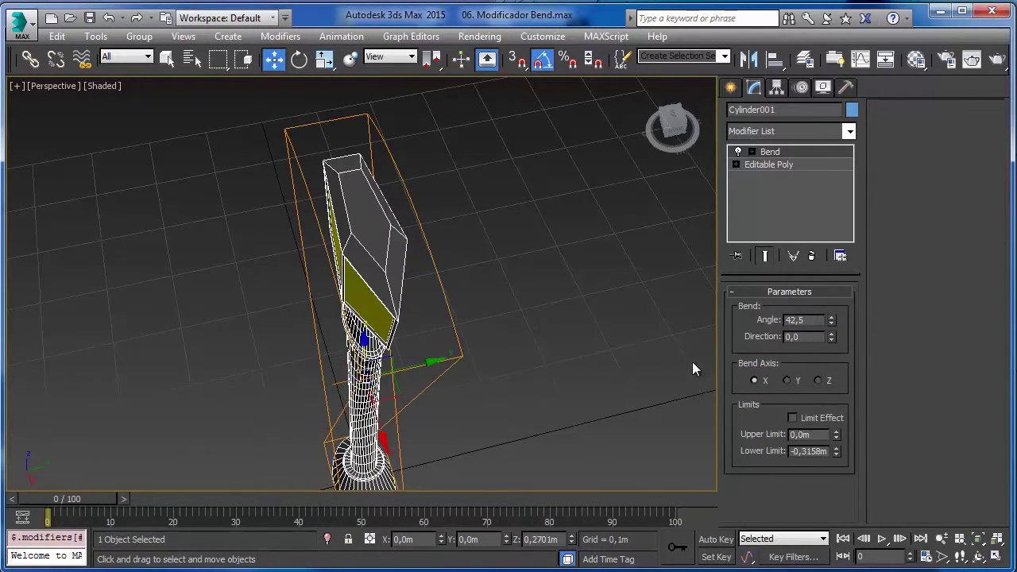
middle_click_drag(363, 302, 445, 314, "alt")
right_click(829, 319)
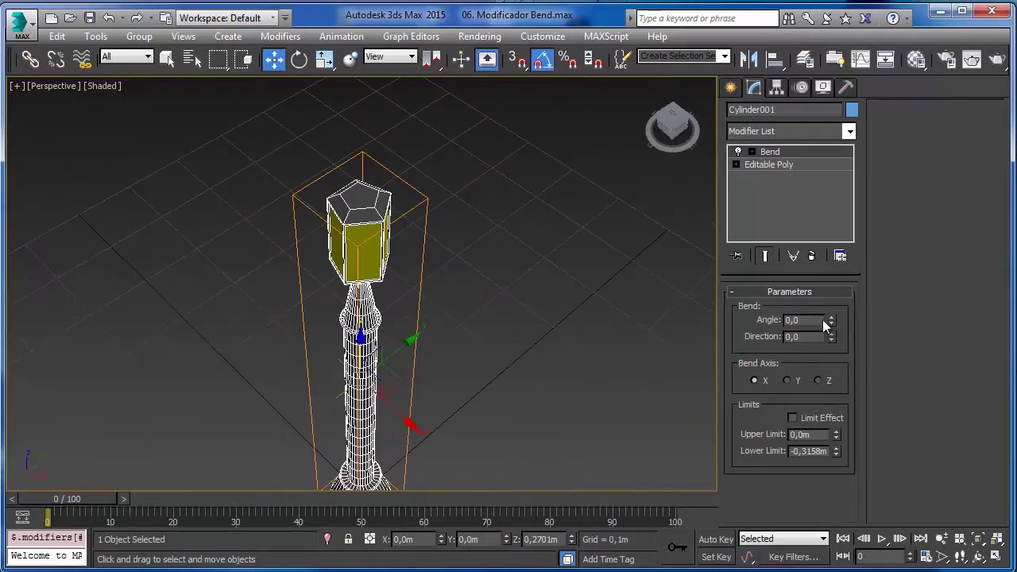
middle_click_drag(683, 271, 653, 257, "alt")
left_click_drag(829, 320, 821, 305)
right_click(821, 305)
Create a box about 0,24 m long, 0,28 m wide and 0,20 m high beside the lamp post, with 1 length segment
left_click(731, 87)
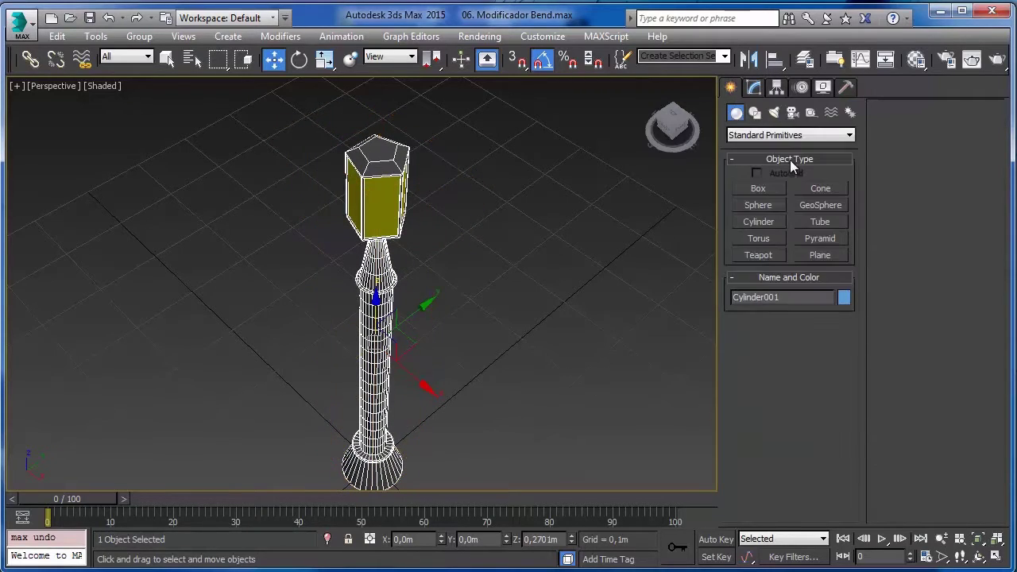
left_click(758, 188)
middle_click_drag(545, 246, 466, 244)
left_click_drag(466, 245, 517, 454)
left_click(508, 336)
key("w")
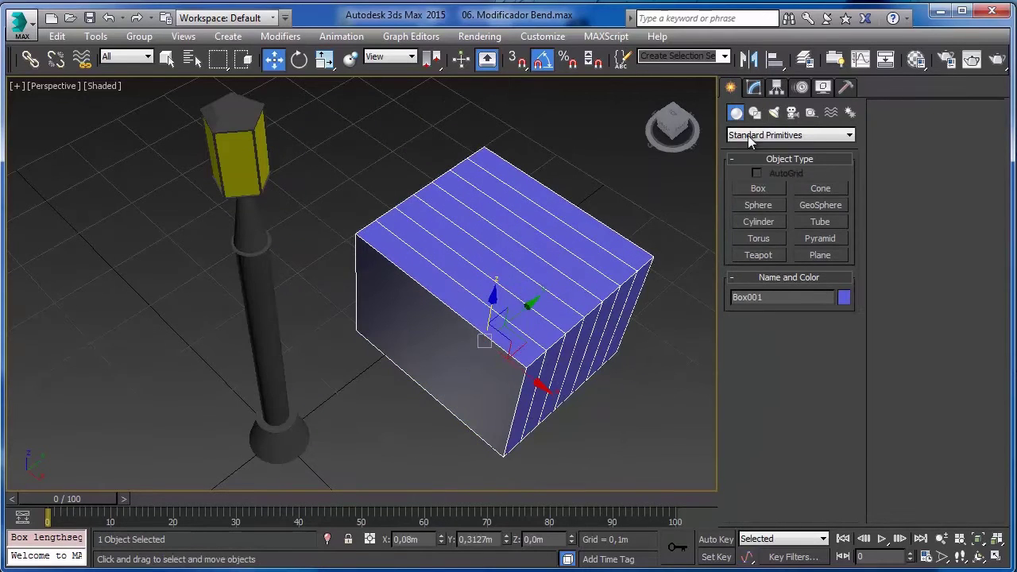
left_click(753, 89)
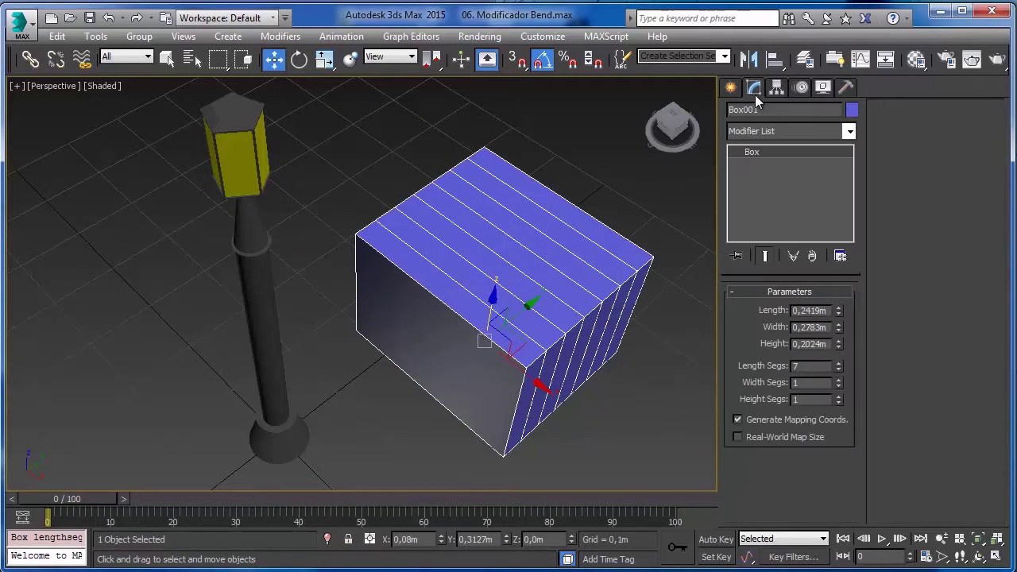
right_click(839, 368)
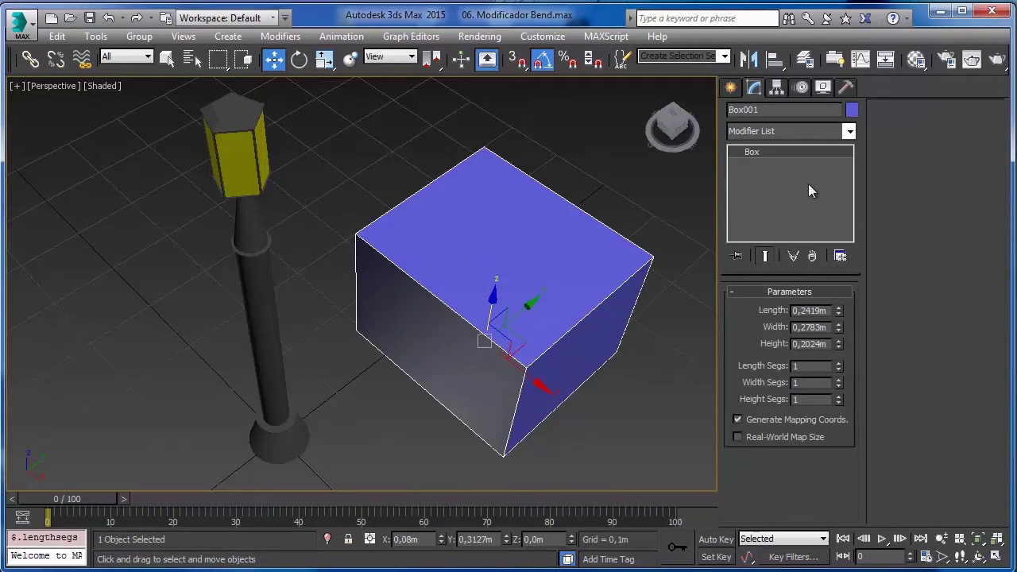
Apply a Bend modifier to the box and set its angle to 55 degrees
left_click(813, 132)
left_click(750, 186)
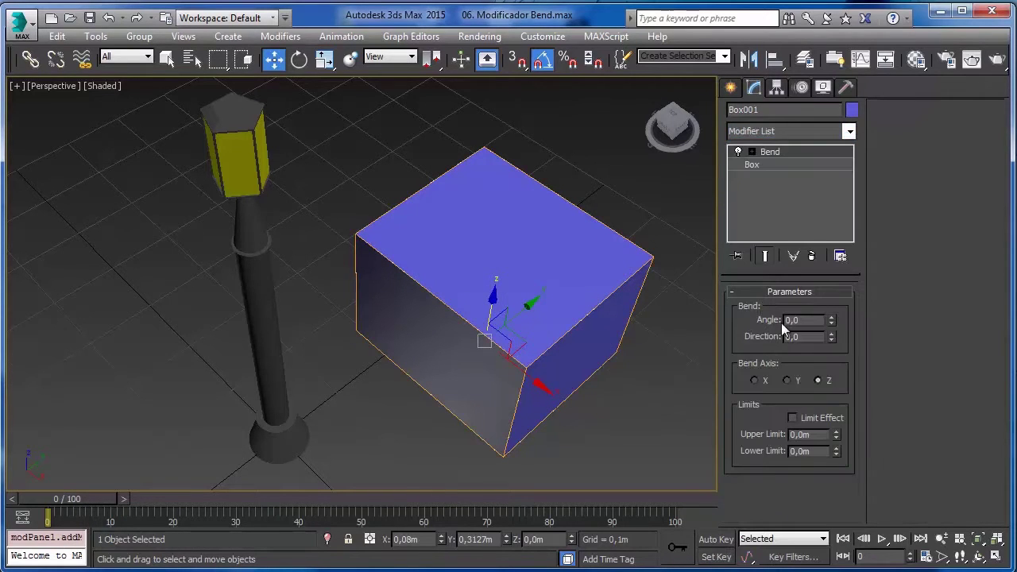
left_click_drag(828, 324, 828, 234)
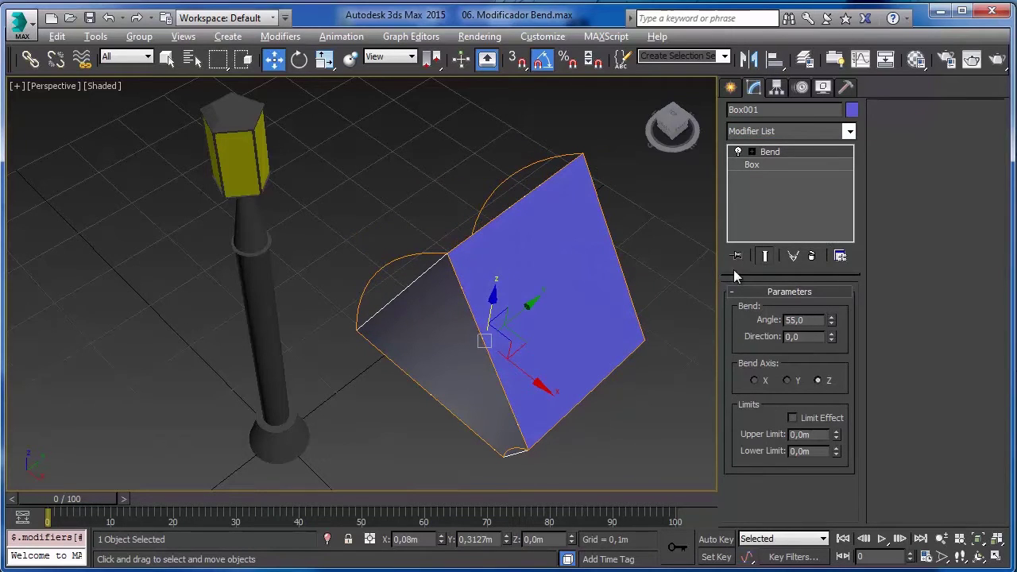
middle_click_drag(654, 309, 683, 334, "alt")
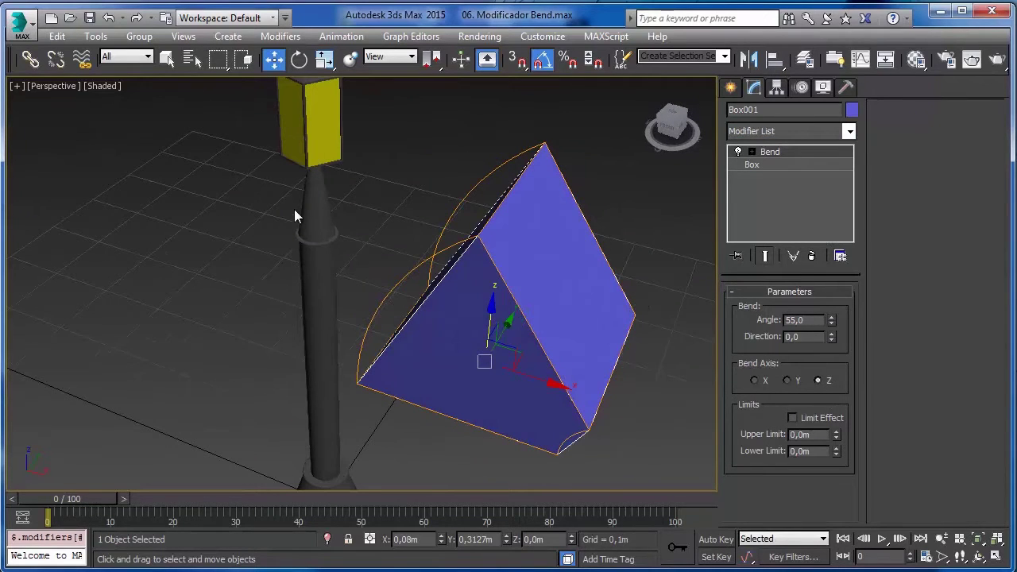
Change the box's bend axis to Y and examine the shape from the top and in perspective
left_click(792, 382)
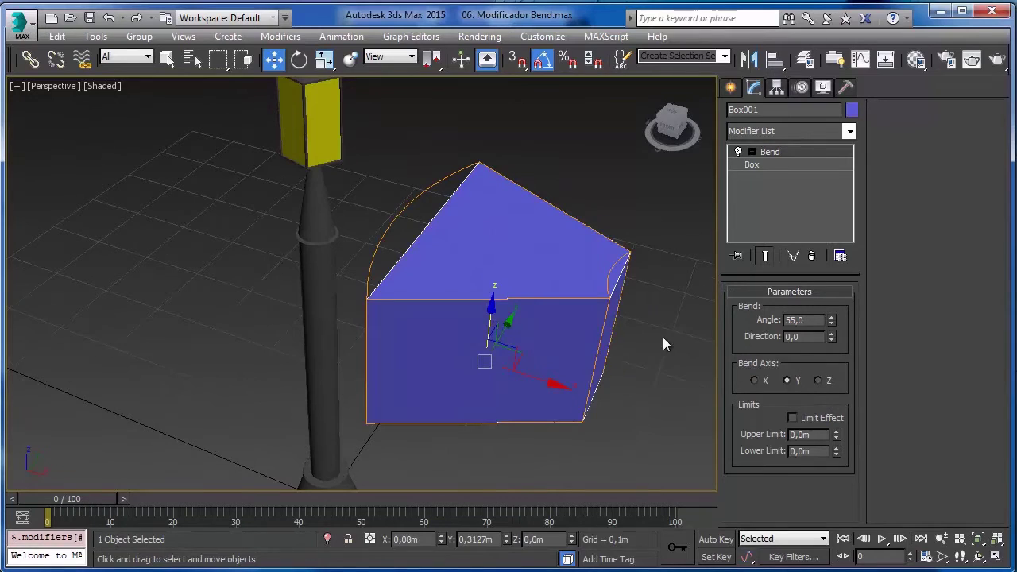
middle_click_drag(663, 342, 574, 359, "alt")
key("t")
key("z")
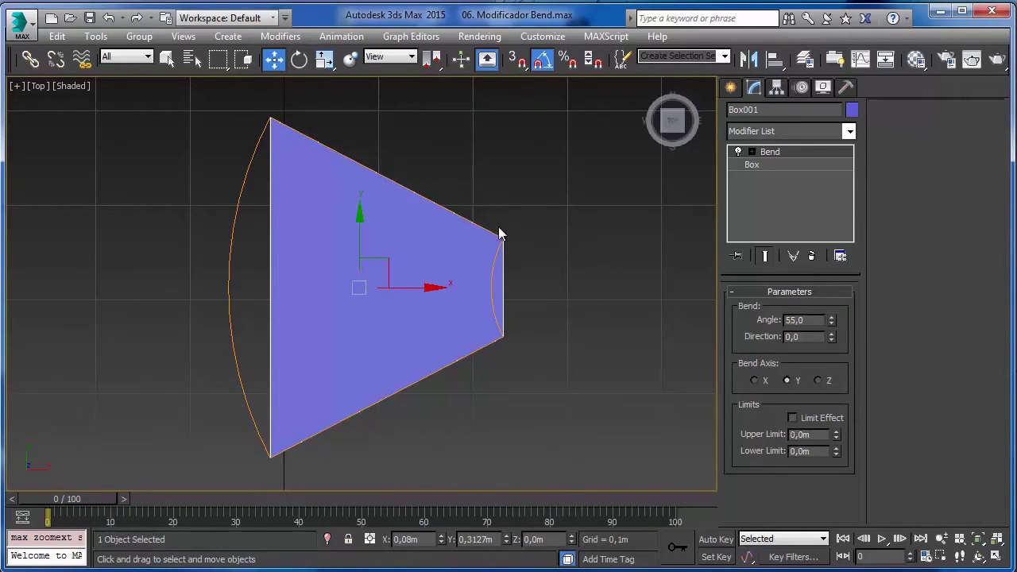
key("p")
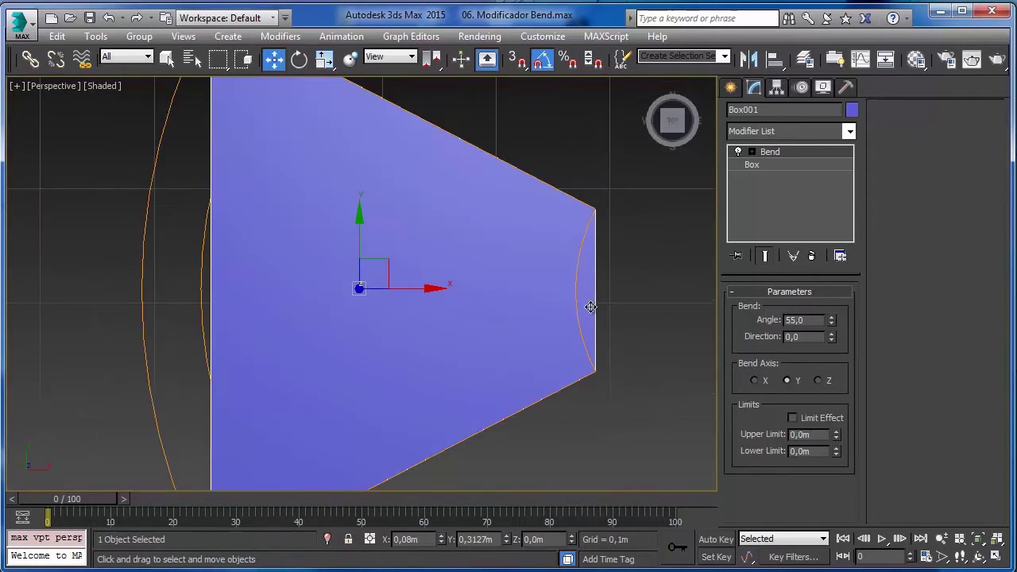
middle_click_drag(585, 310, 530, 248, "alt")
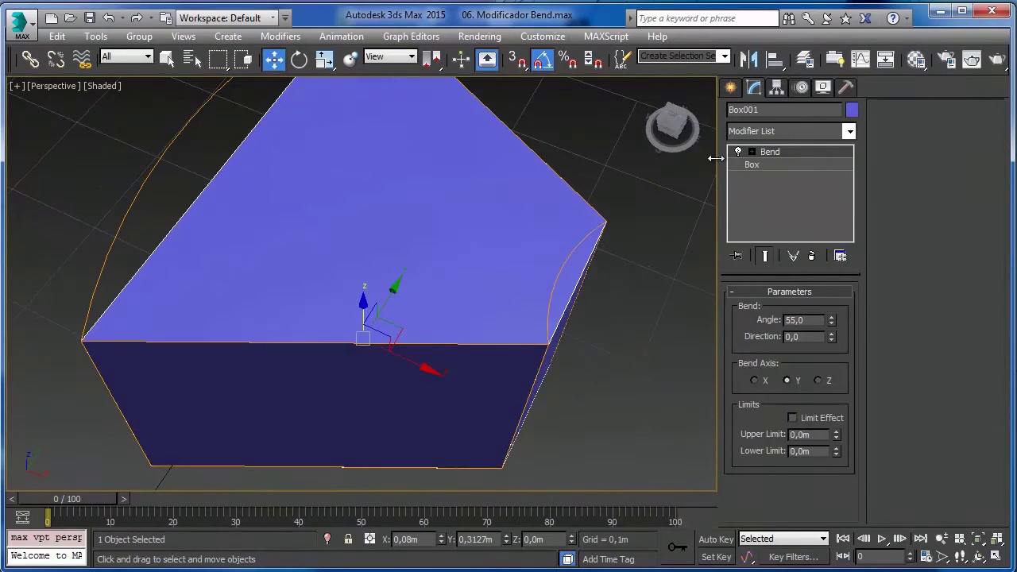
Raise the bent box's length segments to 8
left_click(762, 165)
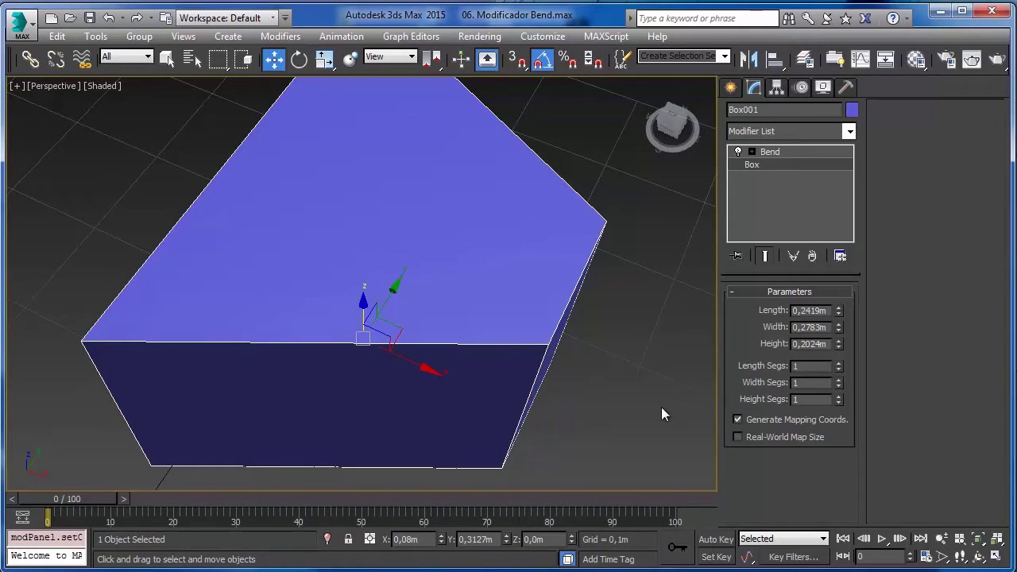
middle_click_drag(504, 291, 535, 320)
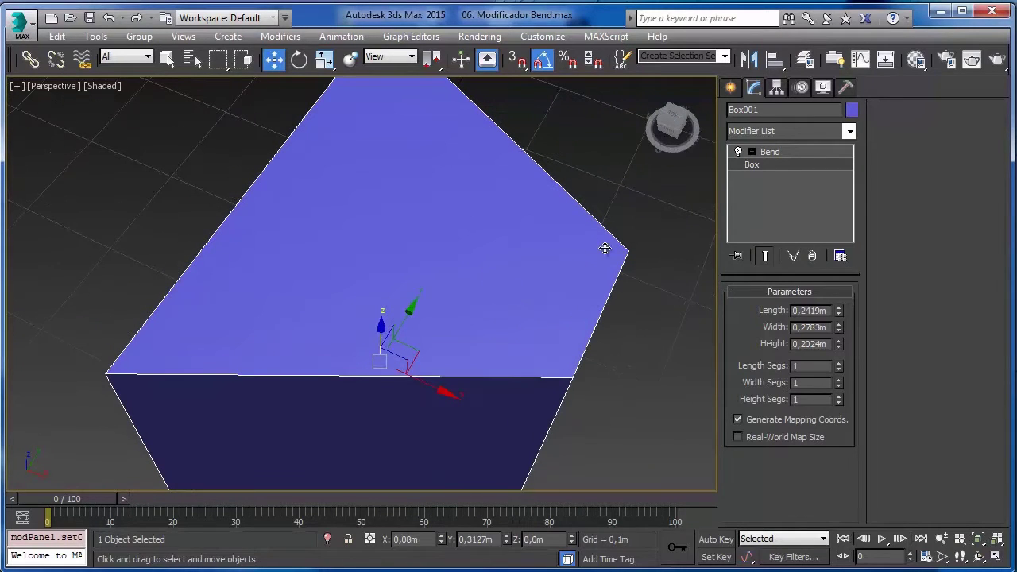
scroll(375, 240, "down", 3)
middle_click_drag(375, 240, 394, 271)
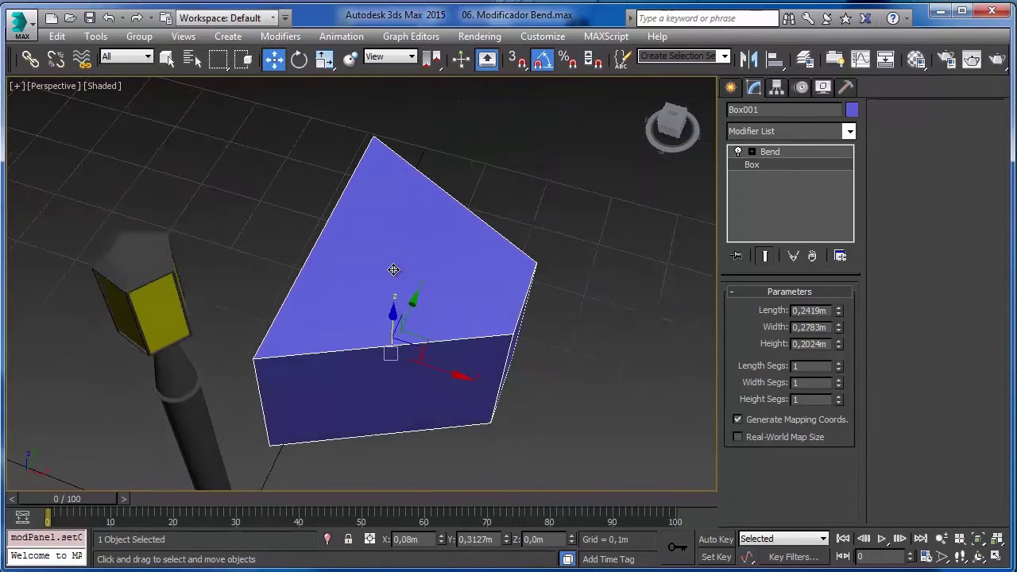
scroll(395, 271, "up", 3)
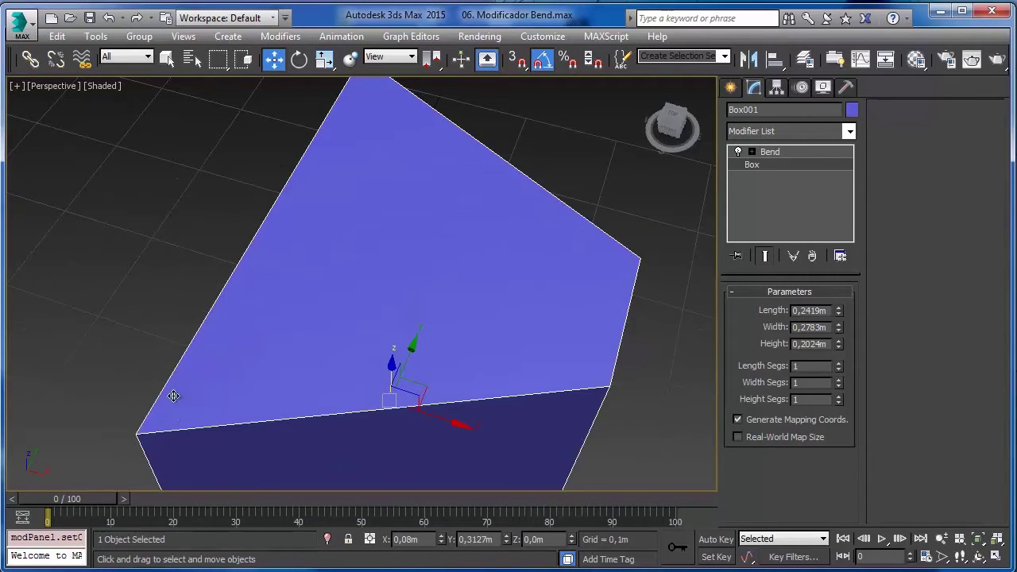
left_click(772, 153)
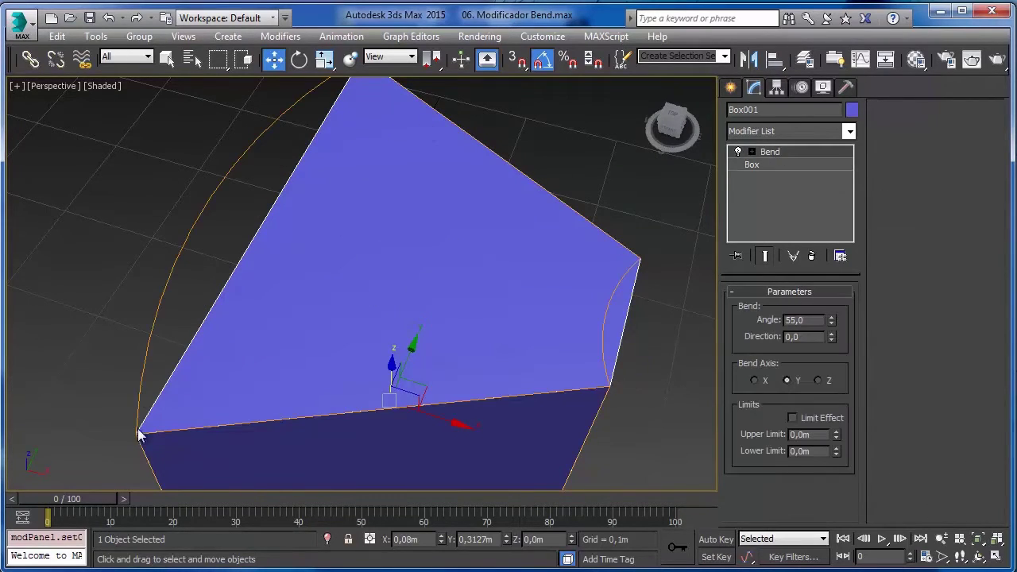
left_click(752, 165)
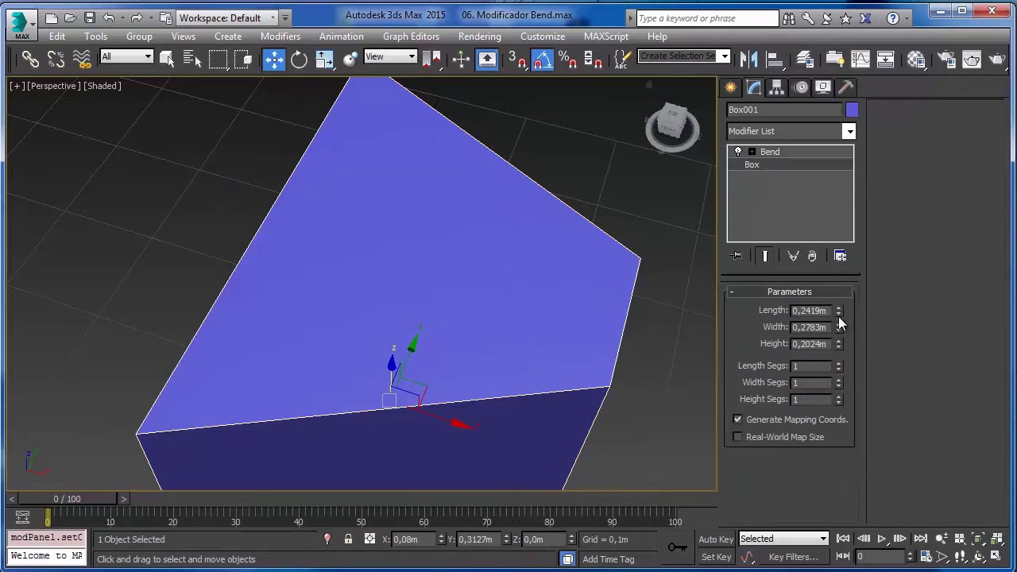
left_click(838, 362)
left_click(838, 362)
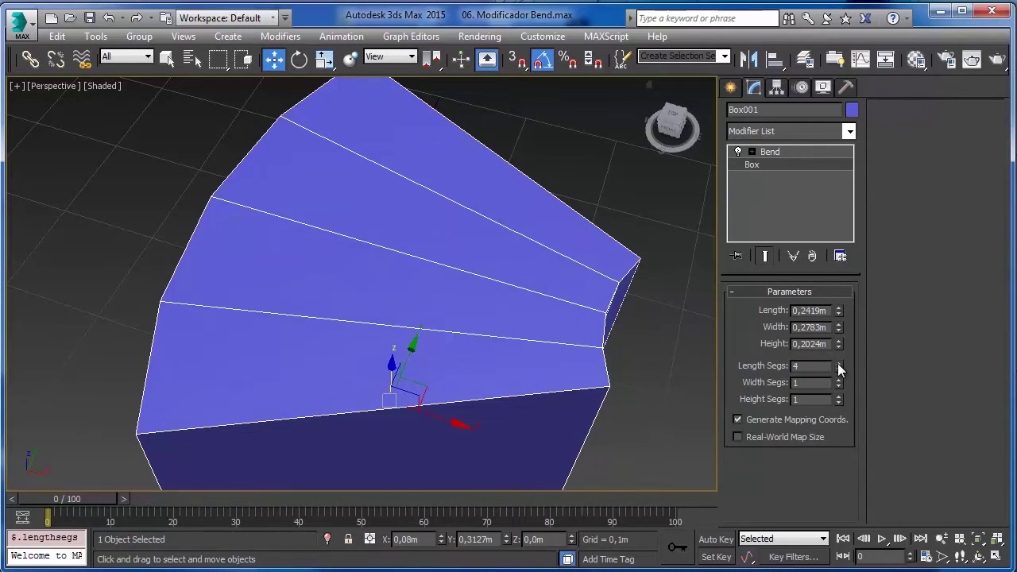
left_click(838, 362)
left_click(838, 362)
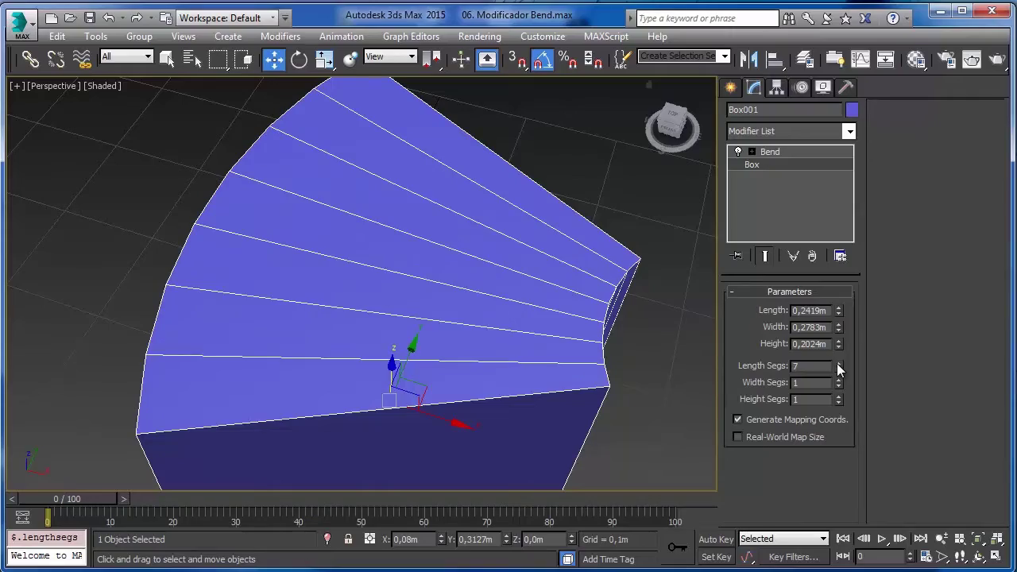
left_click(838, 362)
Compare the bend from the top by resetting the box's length segments to 1, and set them back to 8
middle_click_drag(261, 209, 405, 178, "alt")
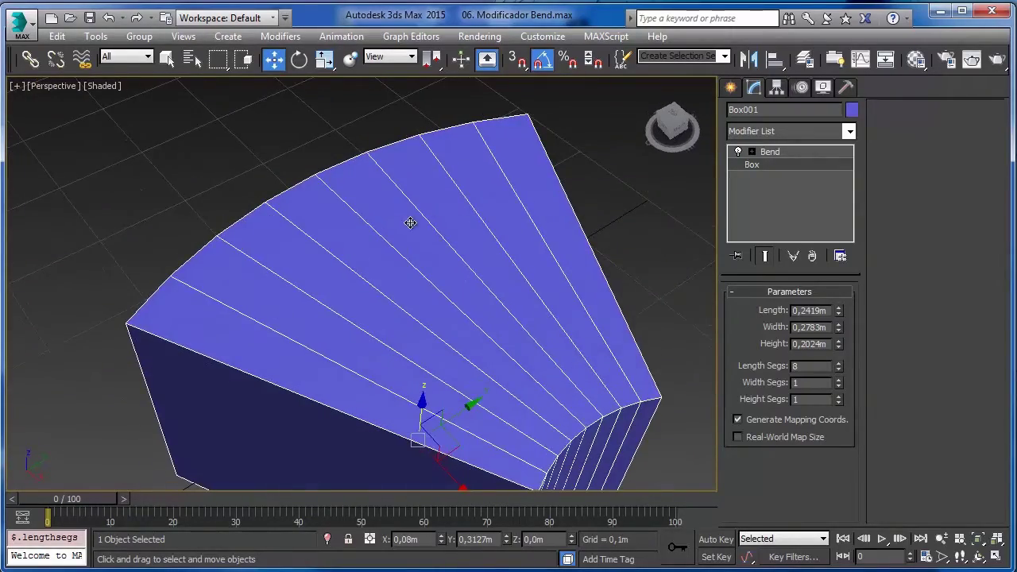
scroll(484, 236, "down", 3)
middle_click_drag(484, 235, 505, 246, "alt")
key("t")
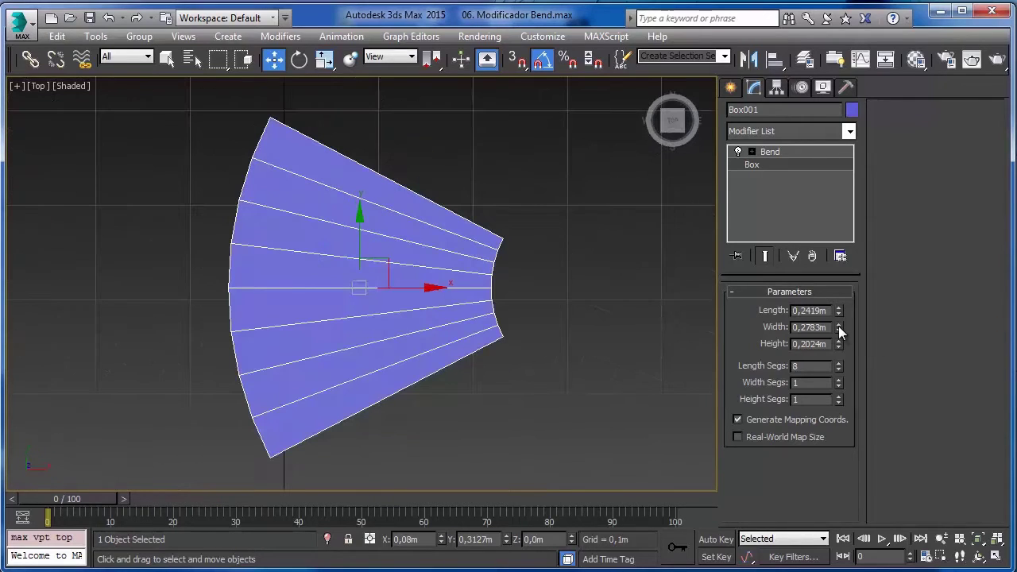
right_click(839, 366)
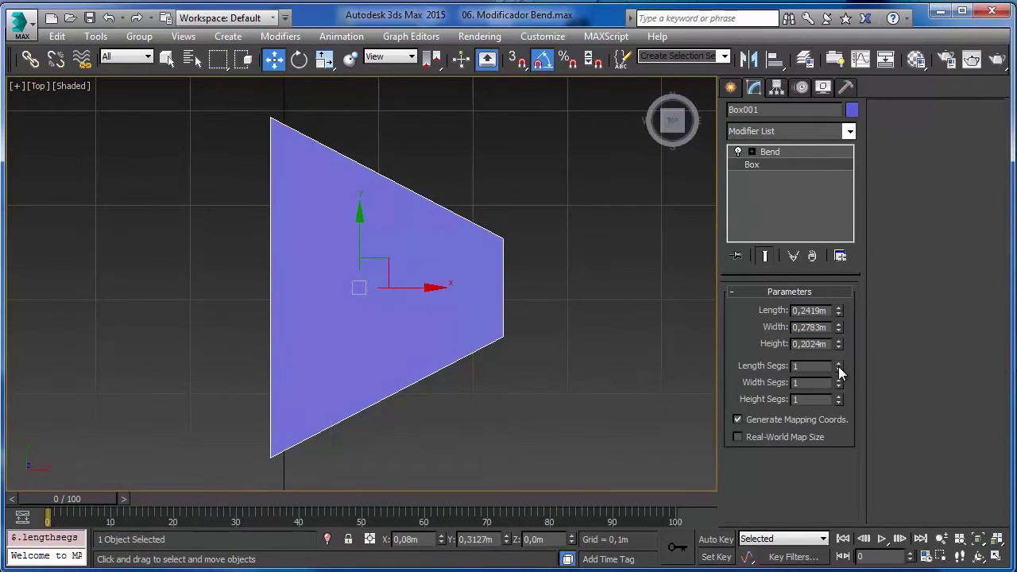
double_click(810, 366)
type("8")
key("Return")
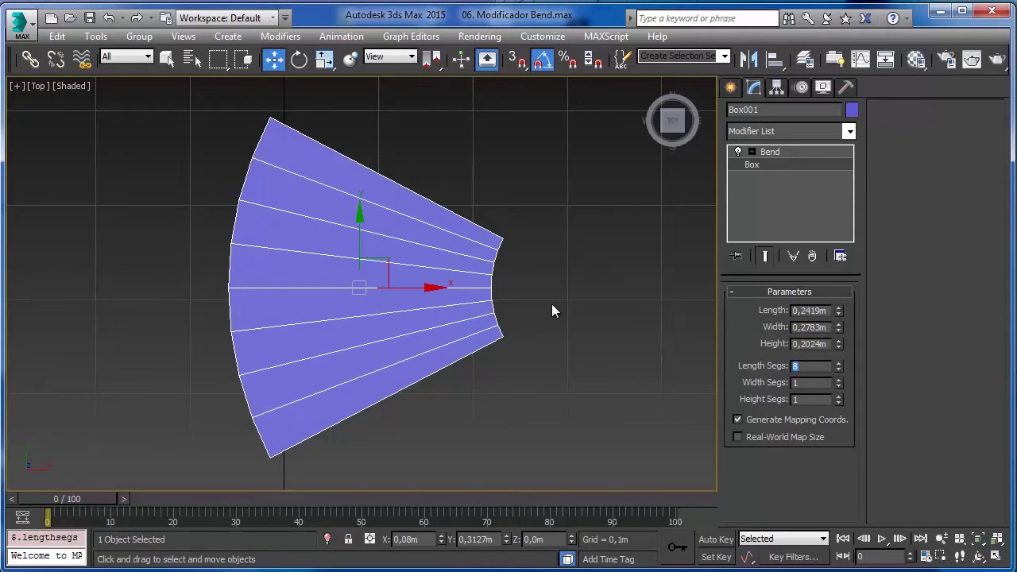
Try adding width segments to the Y-bent box in perspective, and reset them to 1
key("p")
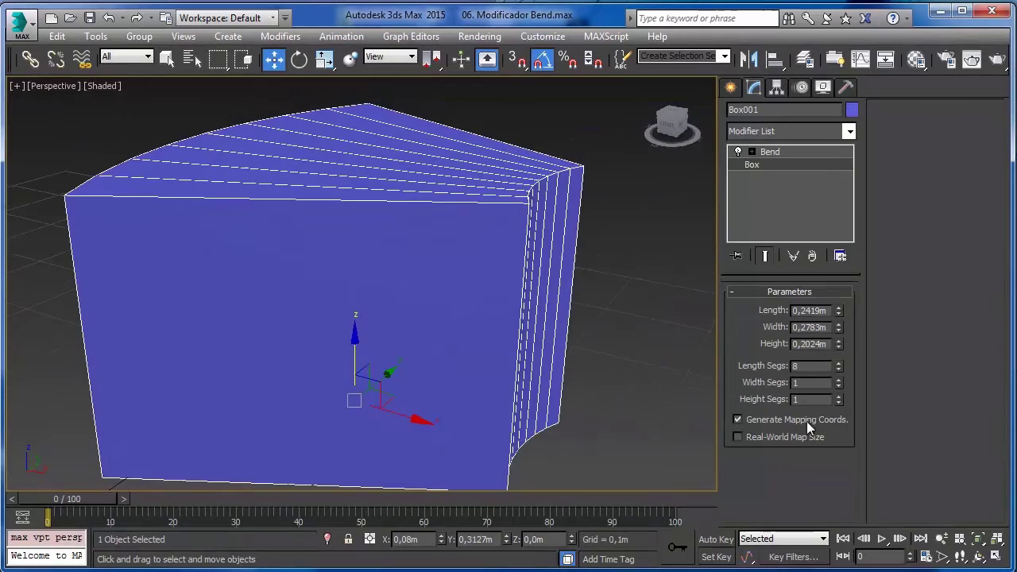
middle_click_drag(652, 373, 711, 386, "alt")
left_click(838, 380)
left_click(839, 379)
left_click(839, 379)
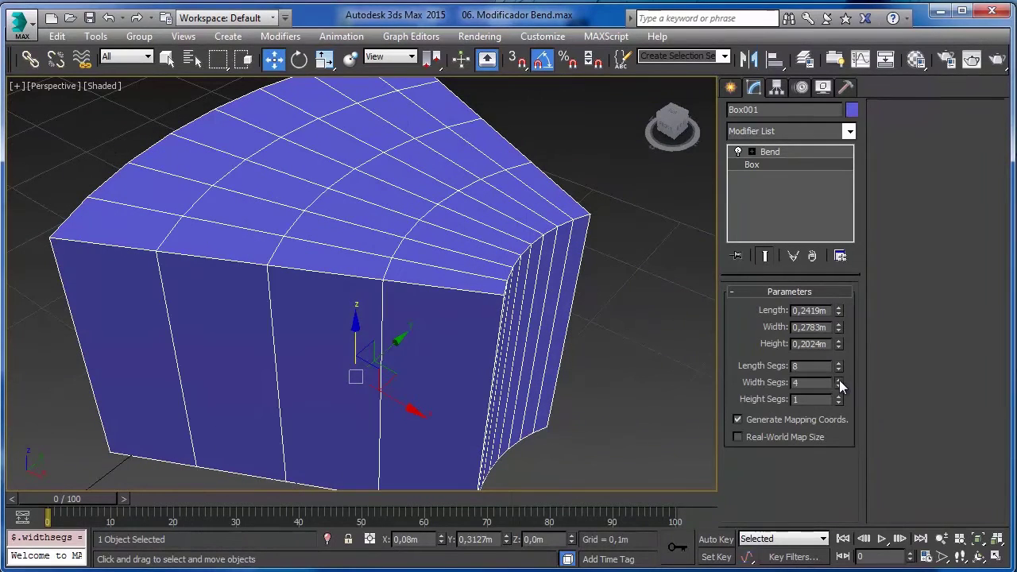
left_click(839, 380)
left_click(838, 380)
left_click(839, 380)
left_click(839, 379)
right_click(839, 386)
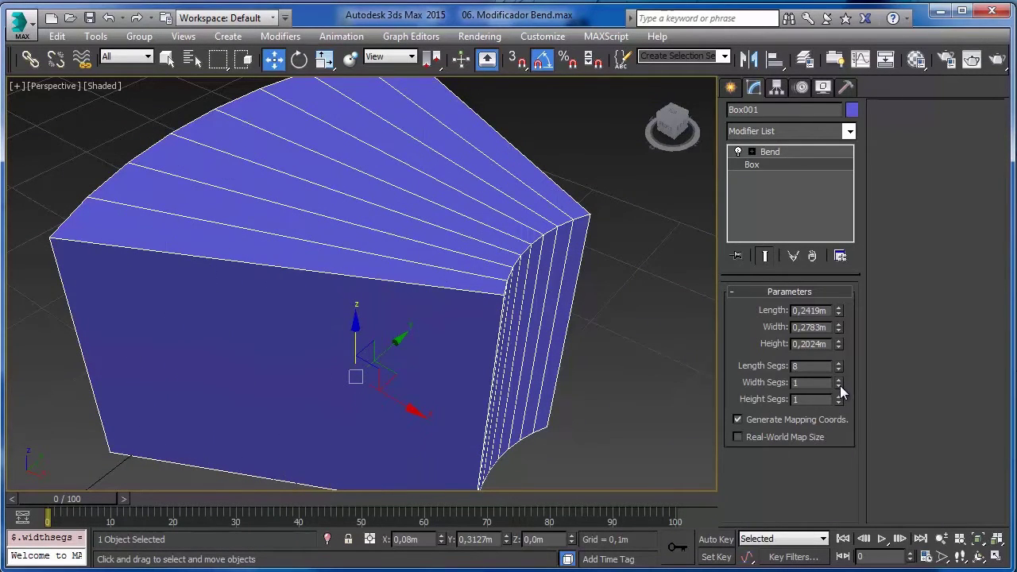
Try adding height segments to the bent box, and reset them to 1
left_click(840, 396)
left_click(840, 397)
left_click(840, 397)
left_click(841, 397)
left_click(841, 397)
left_click(840, 397)
right_click(840, 398)
Change the box's bend axis to X and examine the shape from several angles
left_click(767, 152)
left_click(766, 381)
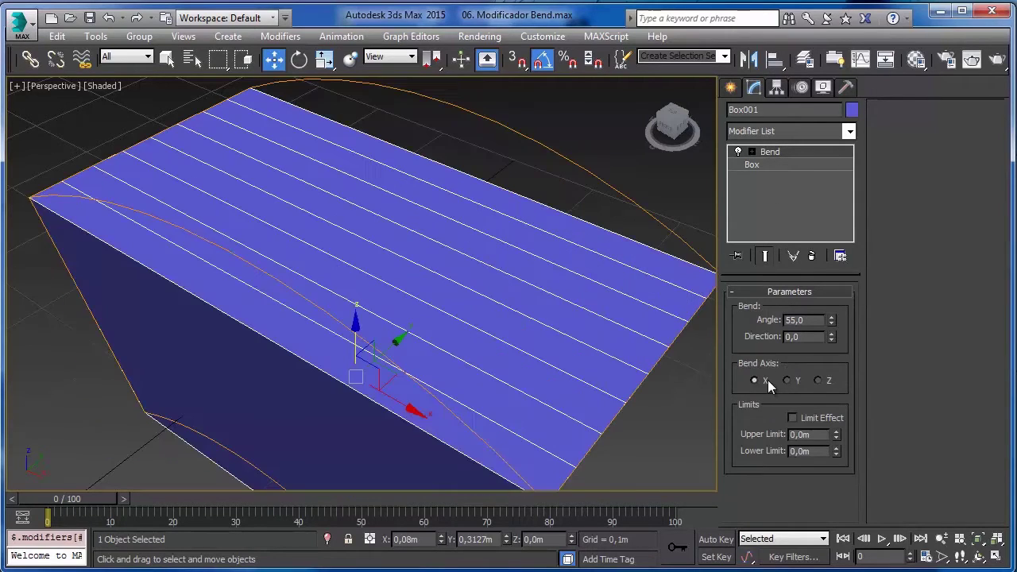
middle_click_drag(635, 310, 627, 268, "alt")
scroll(624, 254, "down", 4)
scroll(621, 248, "up", 5)
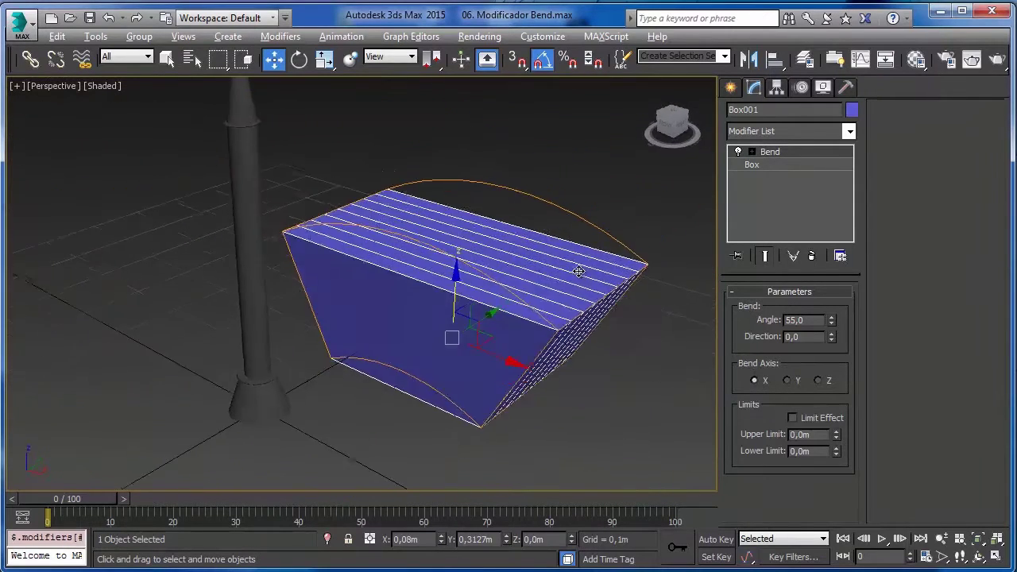
Reset the box's length segments to 1 and look at the X-axis bend from the side
left_click(782, 166)
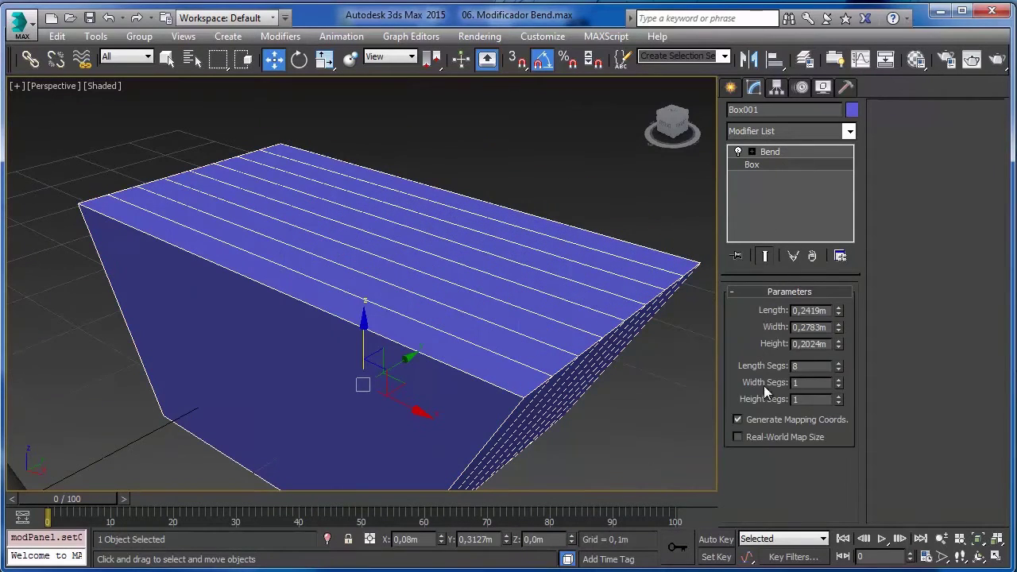
right_click(838, 368)
middle_click_drag(620, 294, 637, 294, "alt")
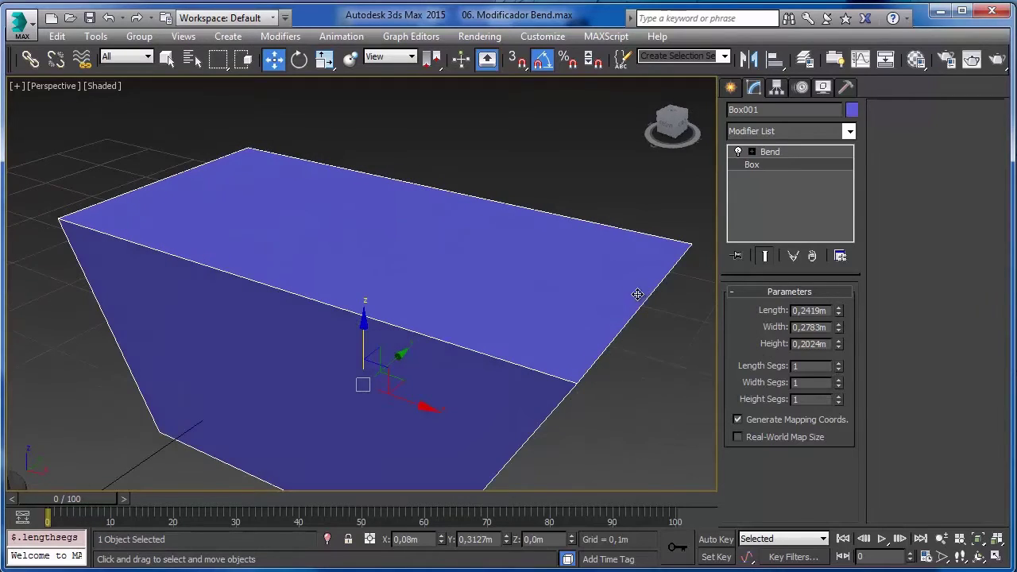
middle_click_drag(496, 306, 524, 315, "alt")
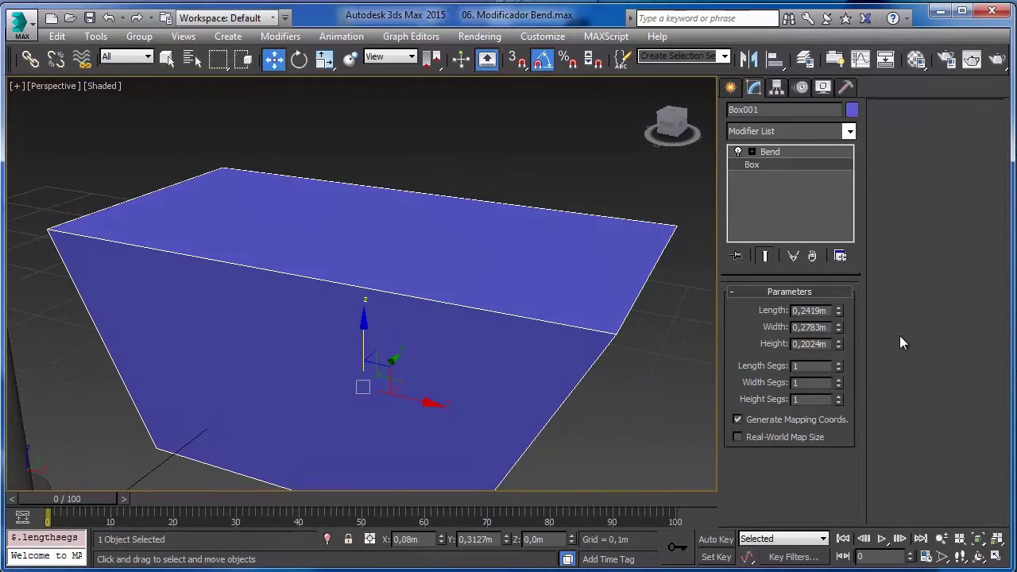
Compare the bend cage with the box and raise the box's width segments to 9
left_click(807, 152)
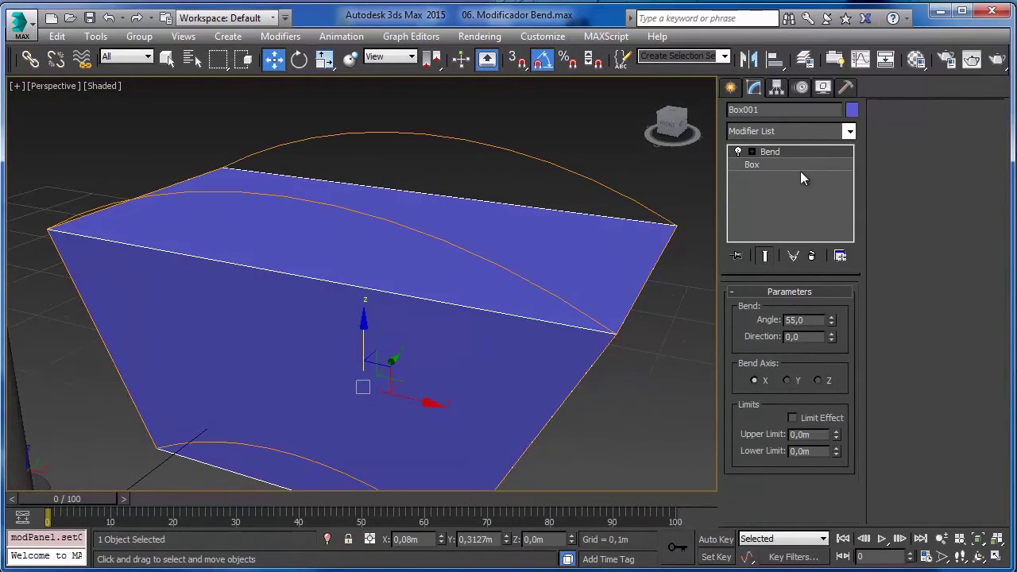
left_click(799, 165)
left_click(838, 379)
left_click(838, 379)
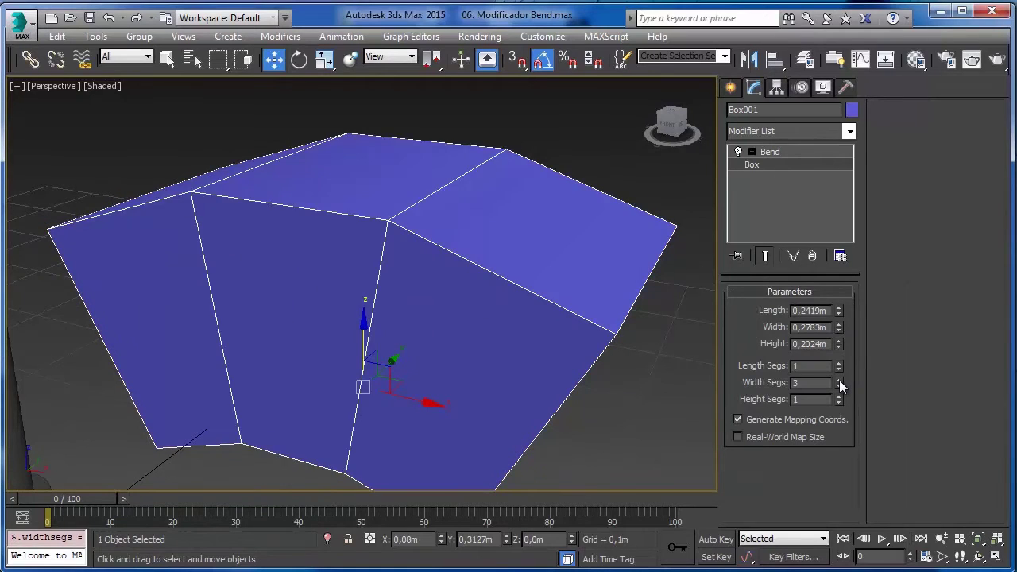
left_click(838, 379)
left_click(838, 379)
left_click(838, 380)
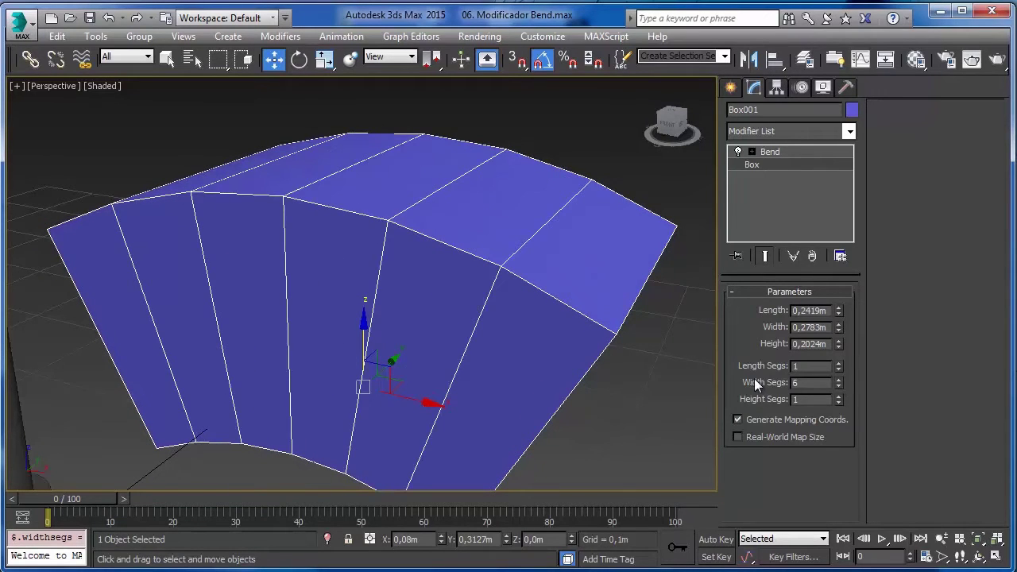
middle_click_drag(352, 199, 397, 163, "alt")
left_click(838, 379)
left_click(838, 379)
left_click(838, 379)
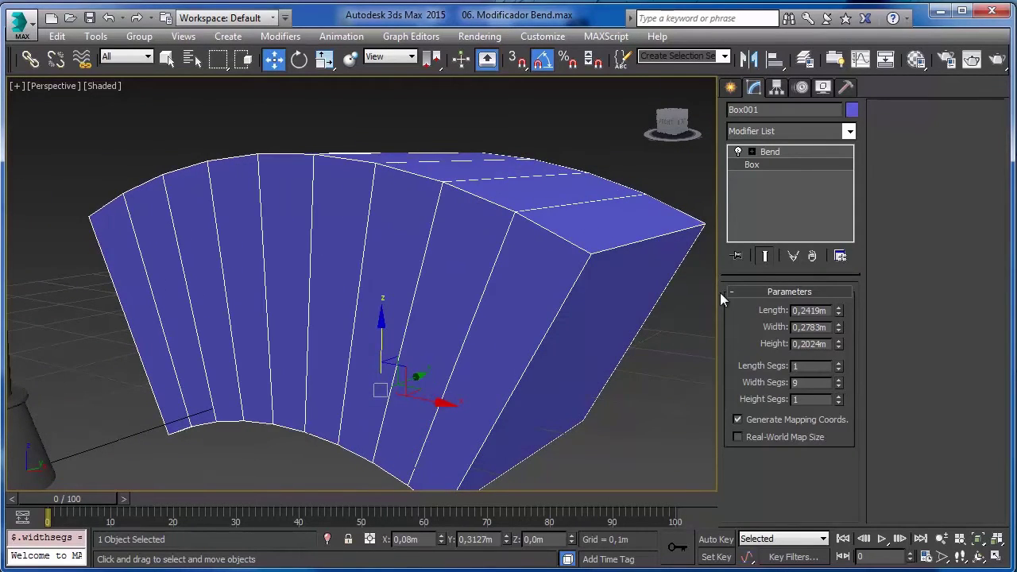
Set the lamp post's bend axis to Z and its bend angle to 120 degrees
middle_click_drag(548, 191, 520, 207, "alt")
scroll(539, 207, "down", 3)
scroll(522, 203, "up", 2)
left_click(525, 196)
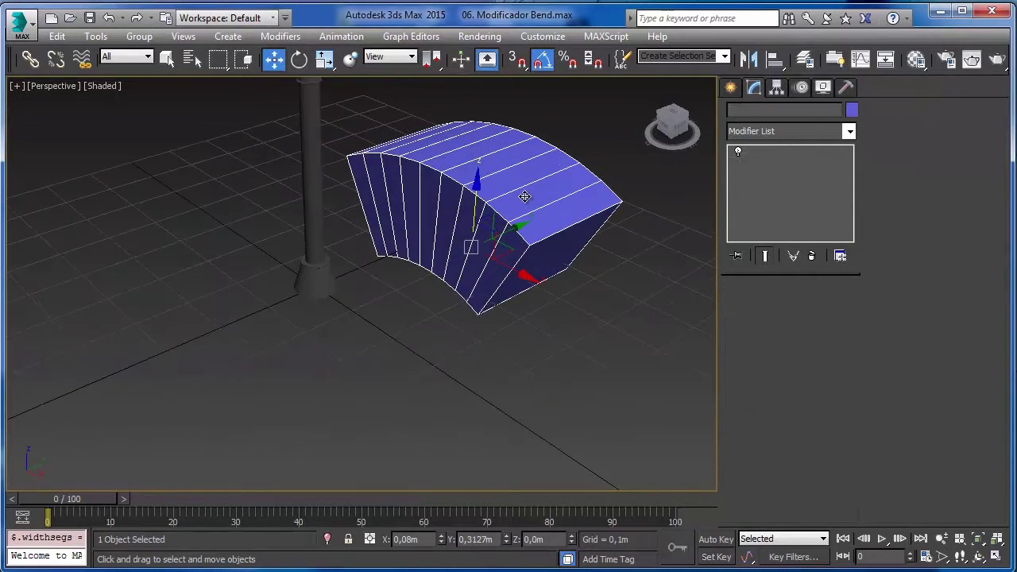
left_click(316, 194)
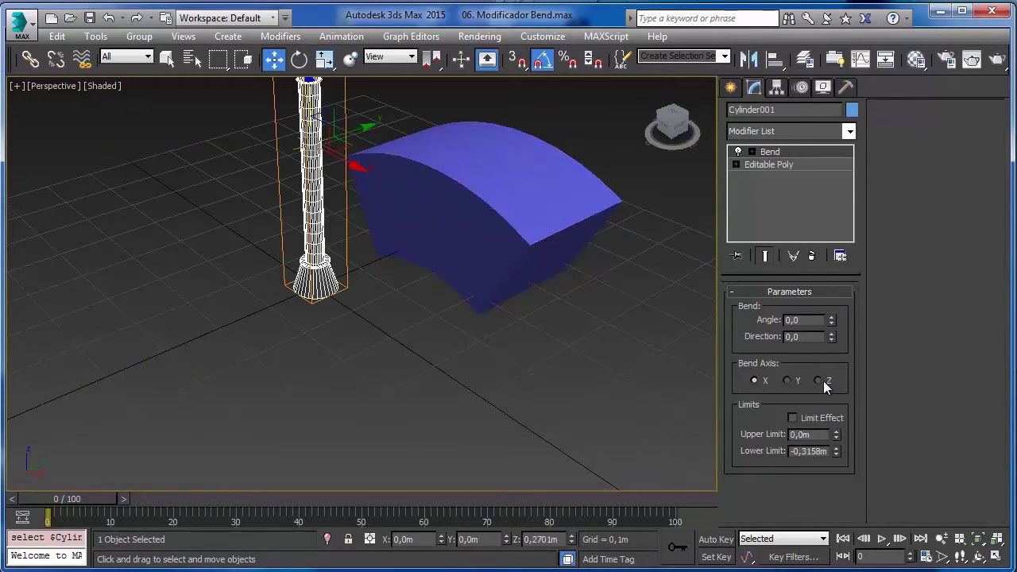
left_click(818, 380)
middle_click_drag(583, 220, 659, 237, "alt")
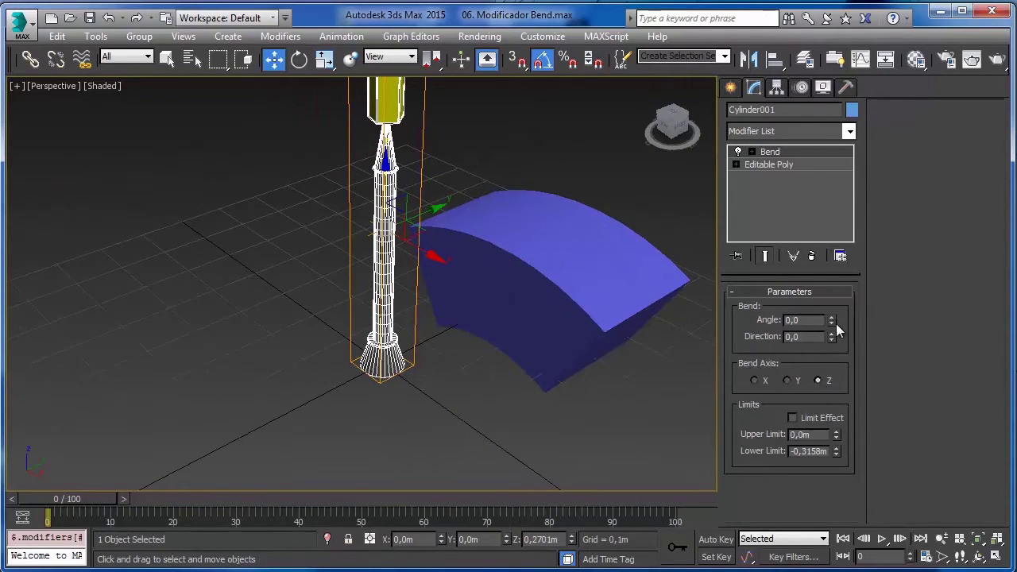
left_click_drag(831, 319, 831, 274)
middle_click_drag(667, 198, 595, 251, "alt")
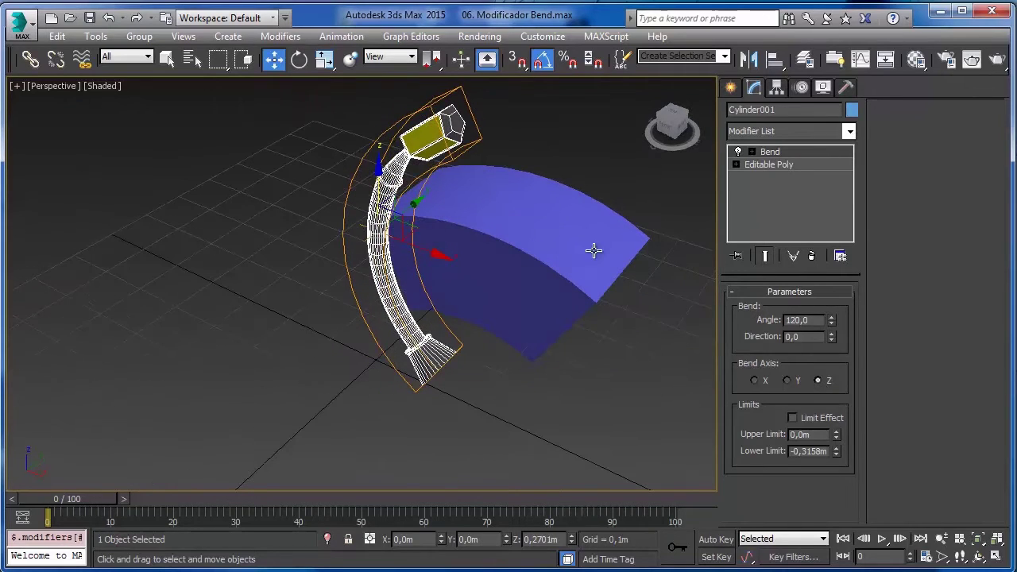
Delete the bent box beside the lamp post and reselect the lamp post
left_click(594, 251)
key("Delete")
left_click(389, 261)
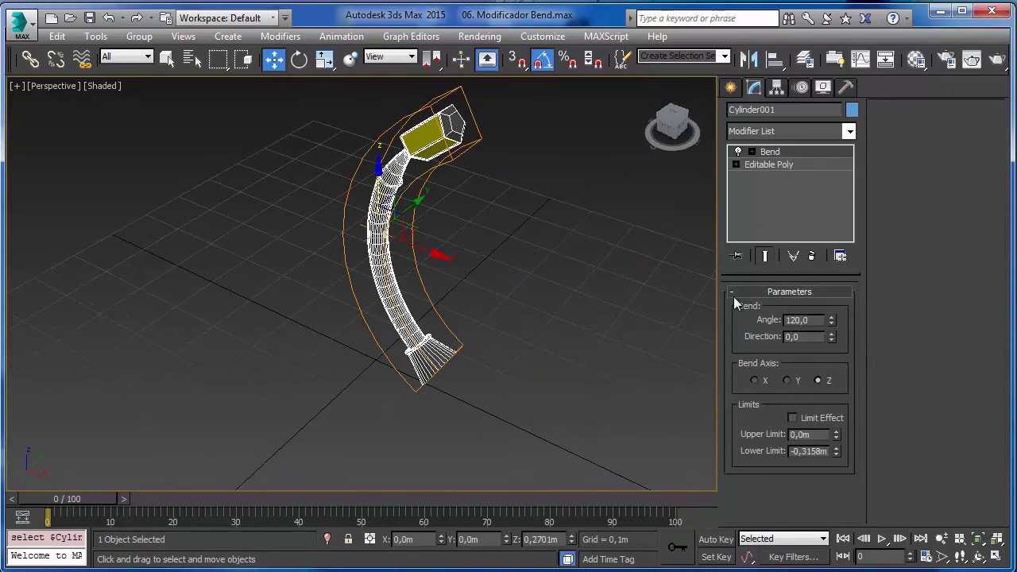
Reset the lamp post's bend angle to 0, and set it to 145,5 degrees
right_click(831, 319)
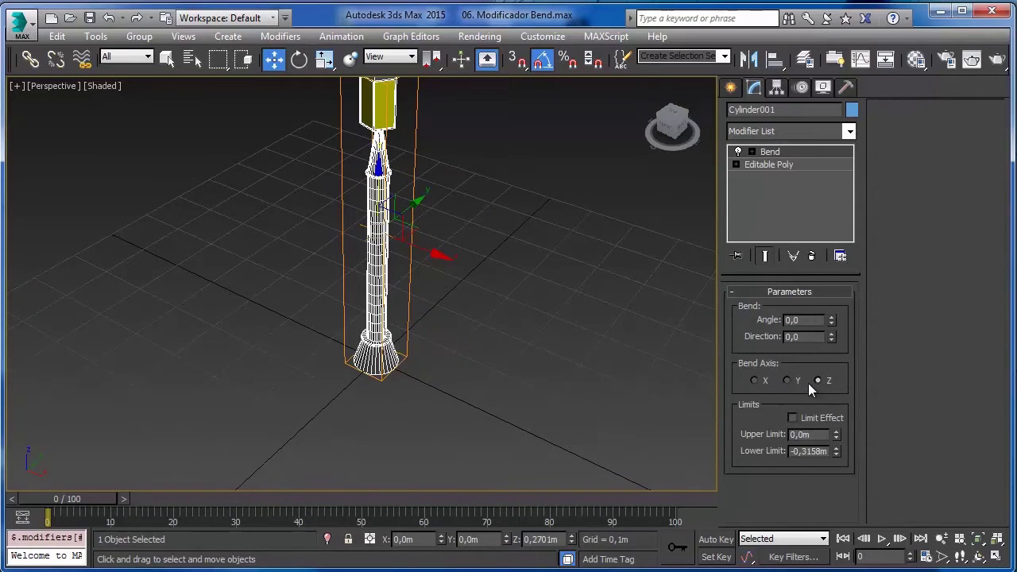
middle_click_drag(462, 248, 461, 263)
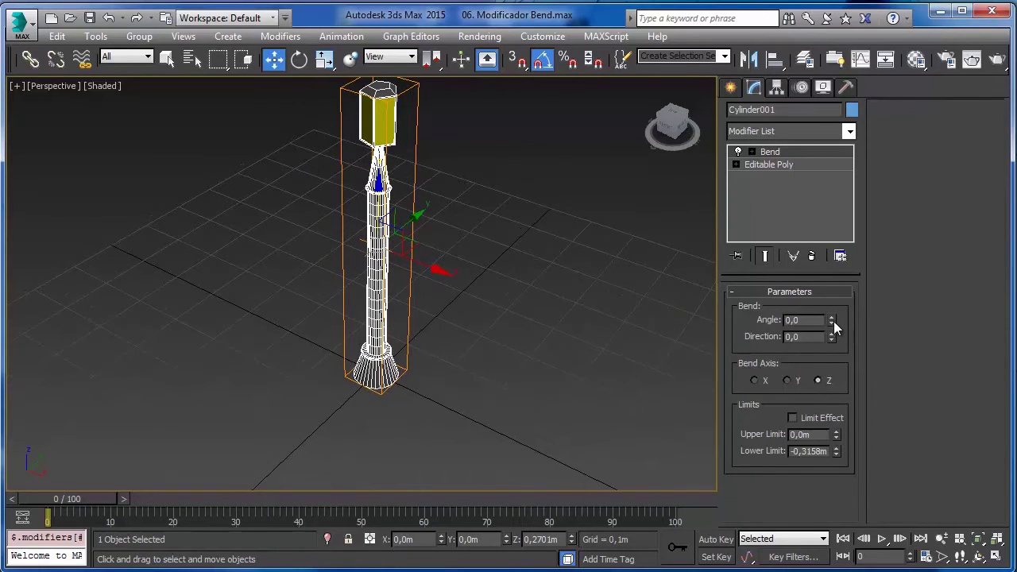
left_click_drag(833, 320, 833, 262)
middle_click_drag(497, 215, 508, 221, "alt")
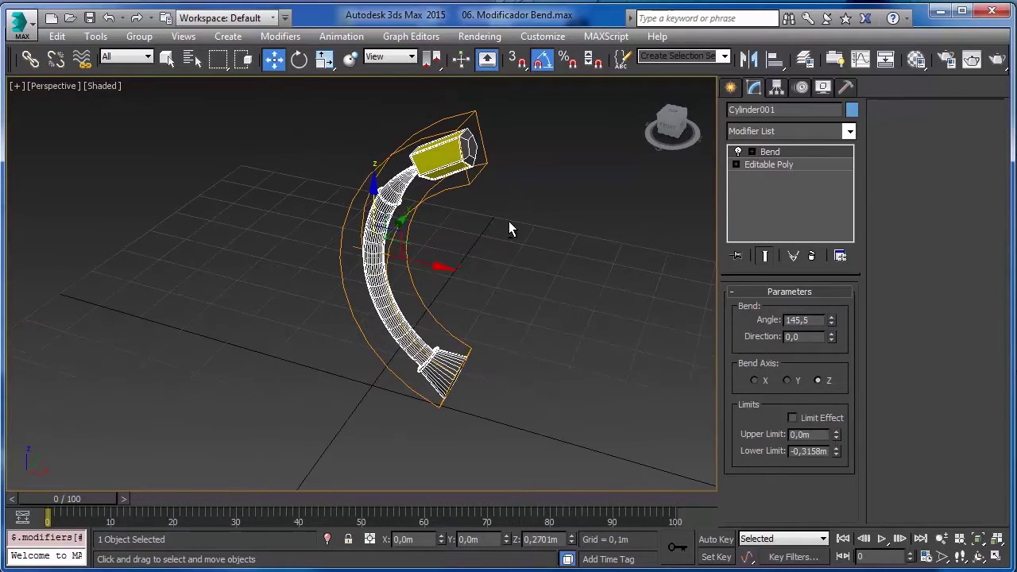
Sketch a curved spline in the Front view from the ground axis to show the intended bend, and delete it
key("f")
scroll(361, 238, "up", 3)
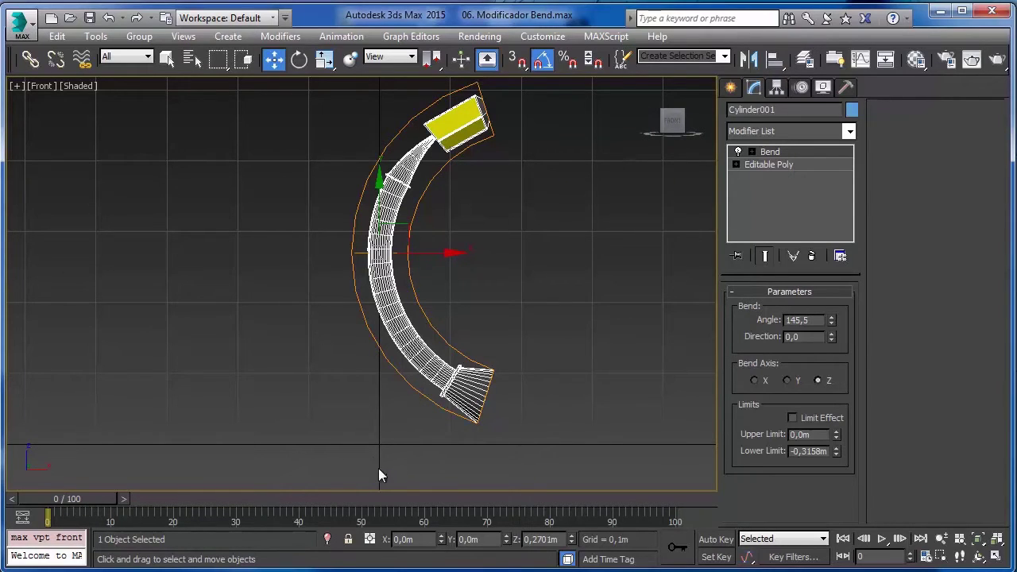
left_click(731, 87)
left_click(755, 112)
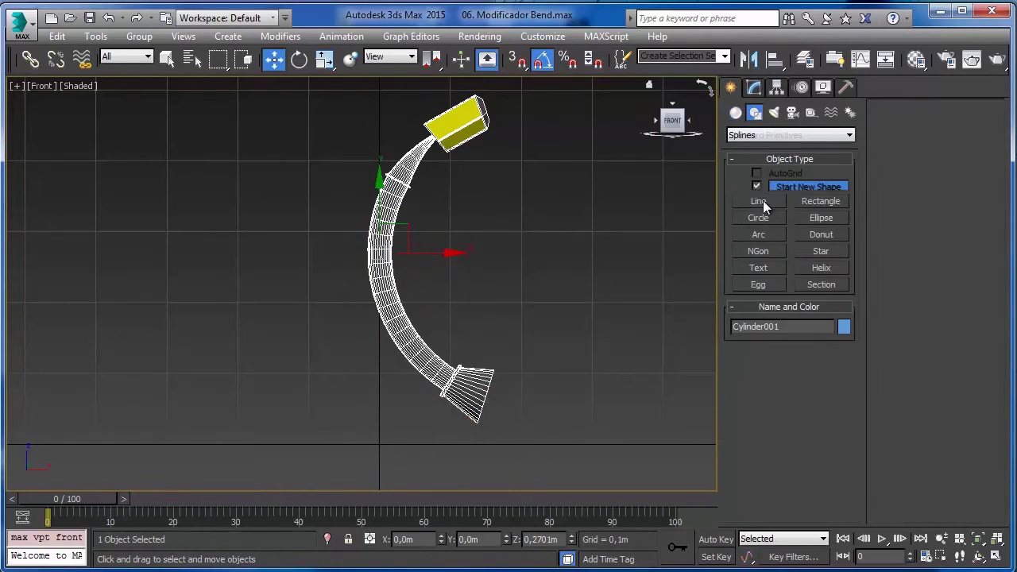
left_click(759, 201)
left_click(380, 451)
left_click(518, 206)
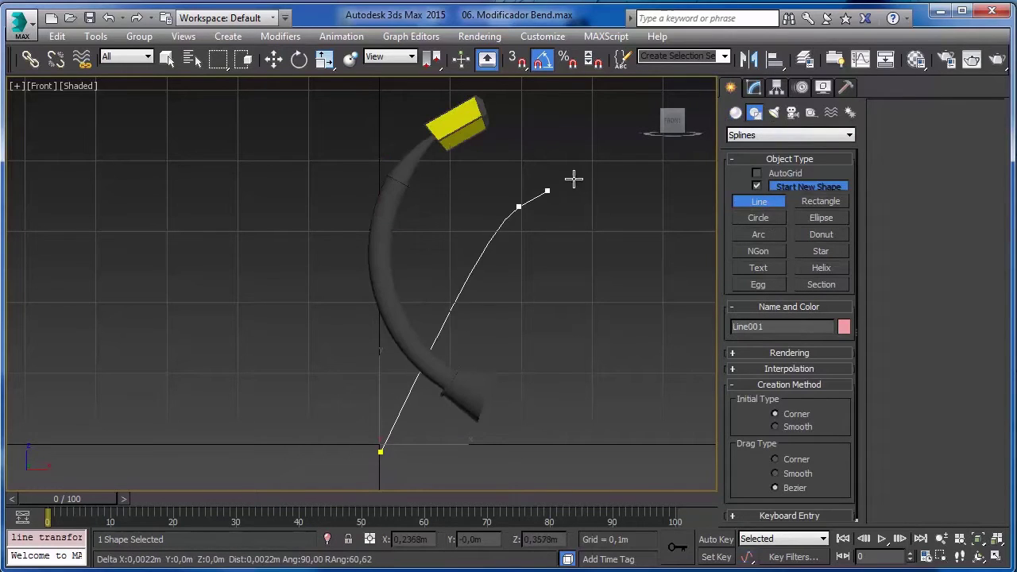
right_click(638, 171)
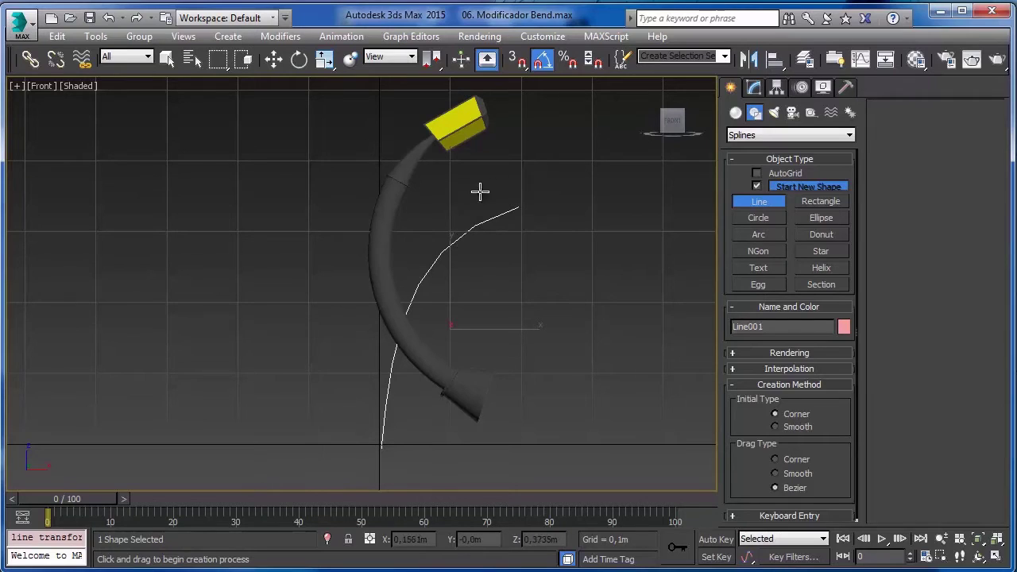
right_click(527, 220)
key("Delete")
Select the lamp post and delete its Bend modifier
left_click(753, 87)
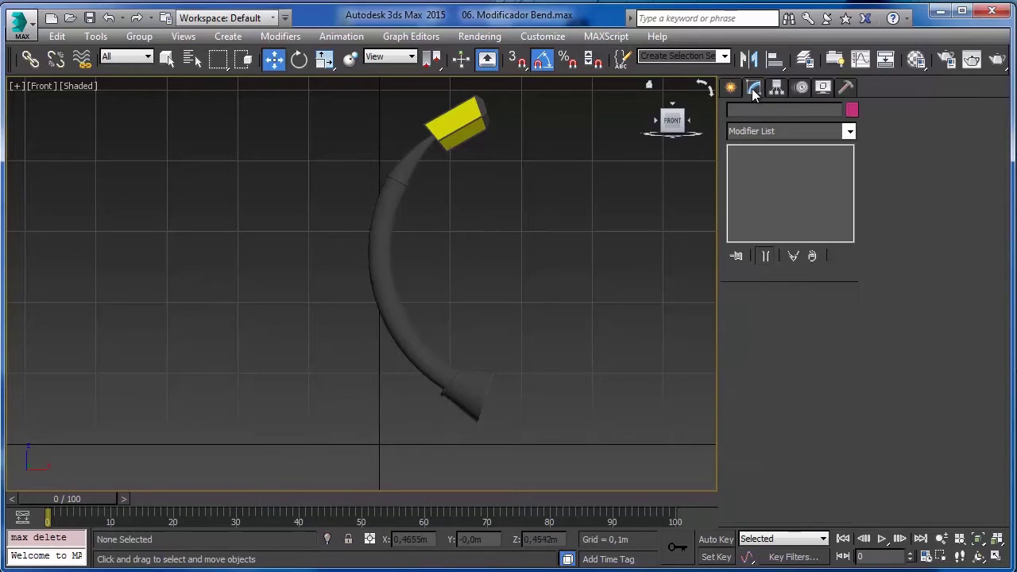
left_click(392, 239)
right_click(749, 154)
left_click(782, 175)
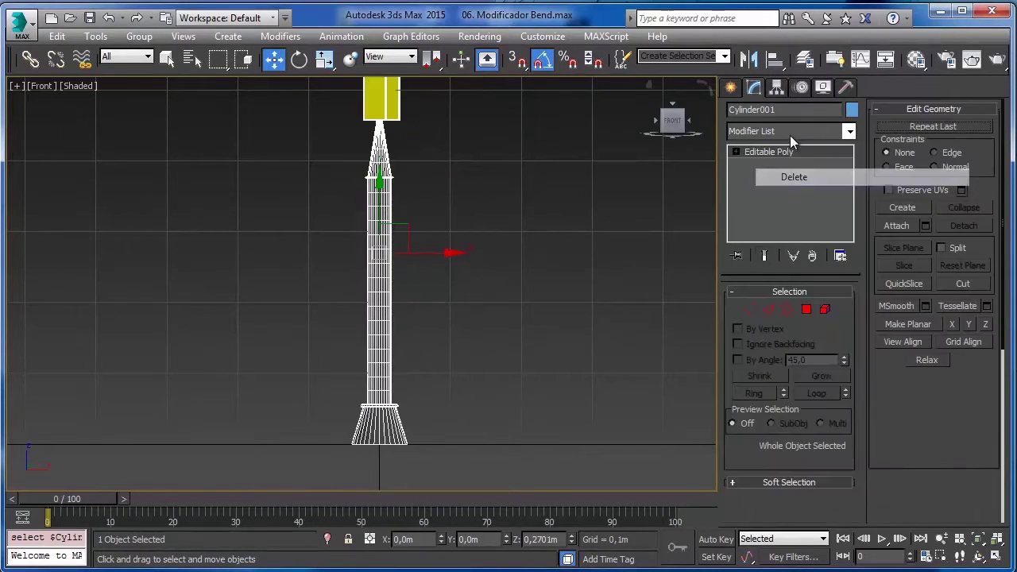
left_click(790, 133)
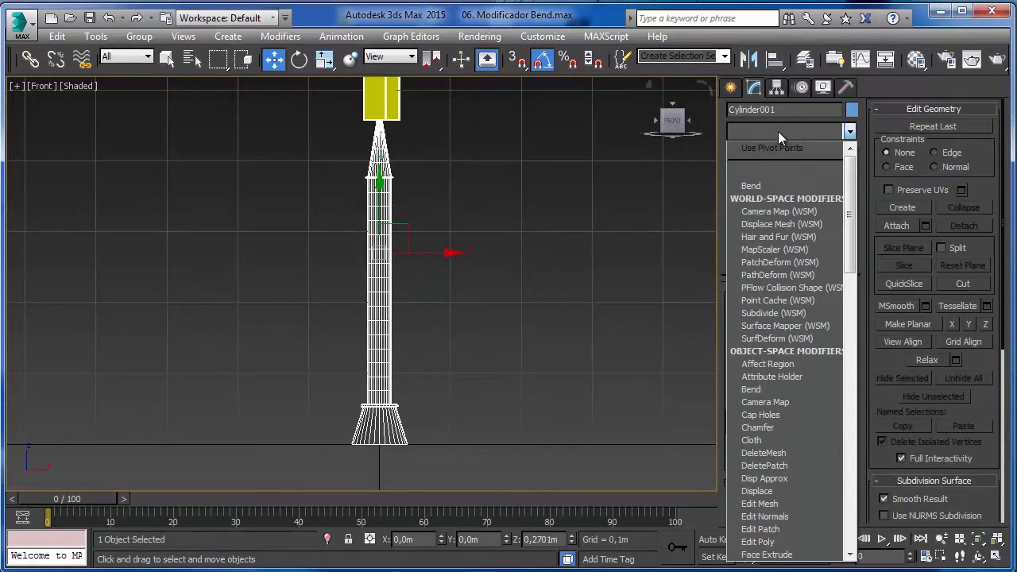
left_click(777, 131)
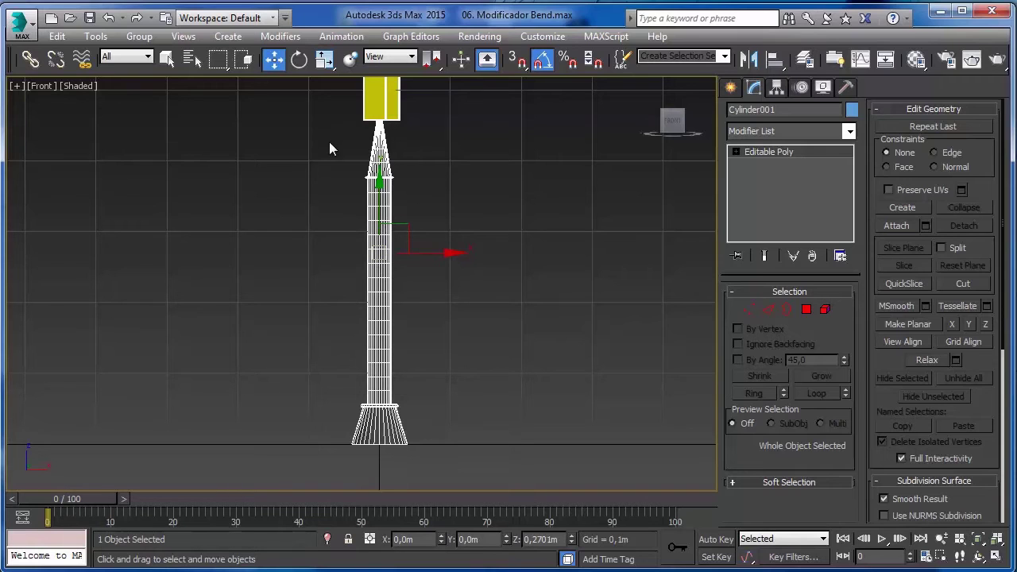
Turn on pivot-only editing and 3D snapping for the lamp post
left_click(777, 87)
left_click(790, 187)
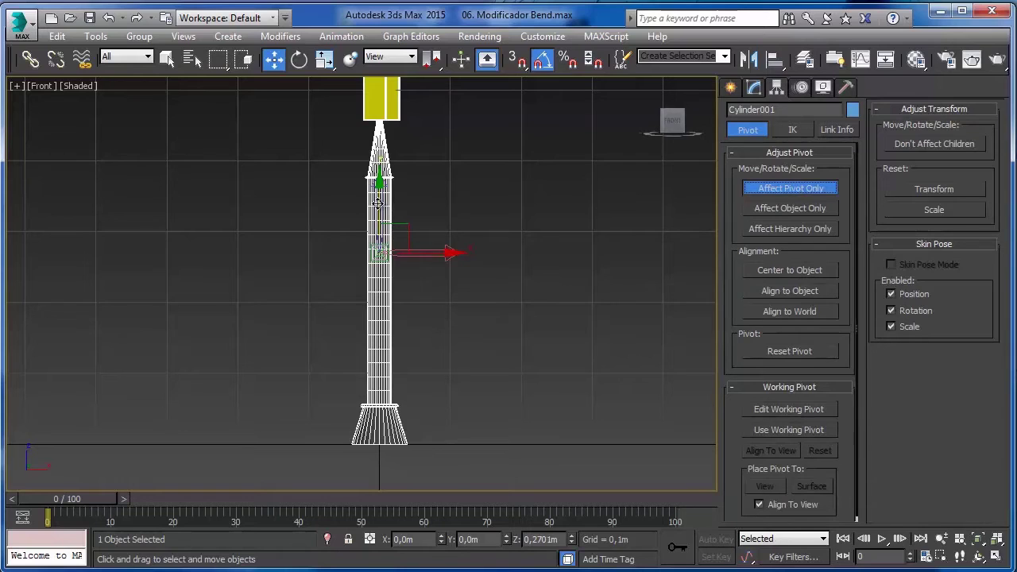
key("s")
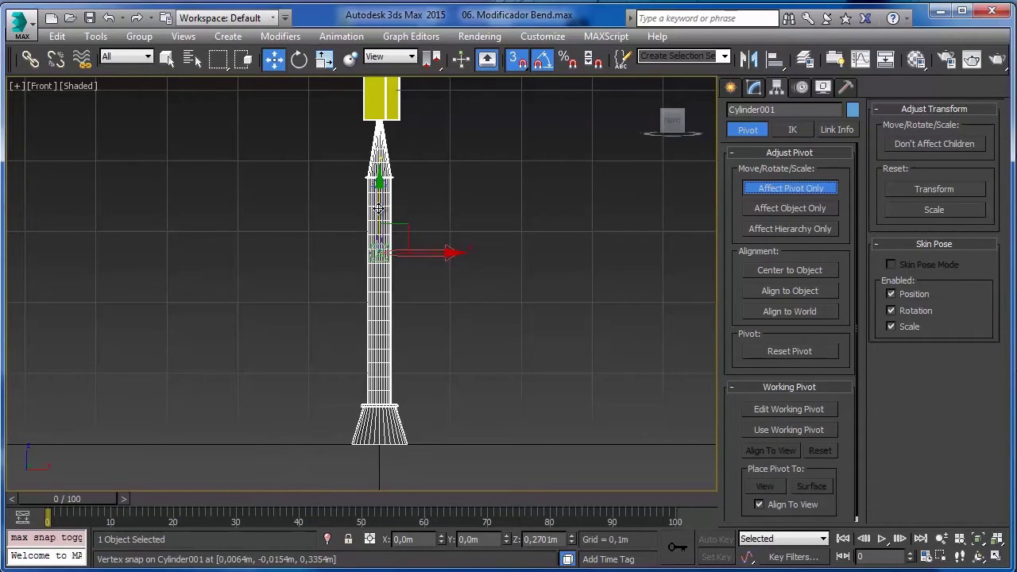
Try to snap the pivot down to the lamp post's base in the Perspective view, and undo the move
key("p")
middle_click_drag(379, 208, 338, 240, "alt")
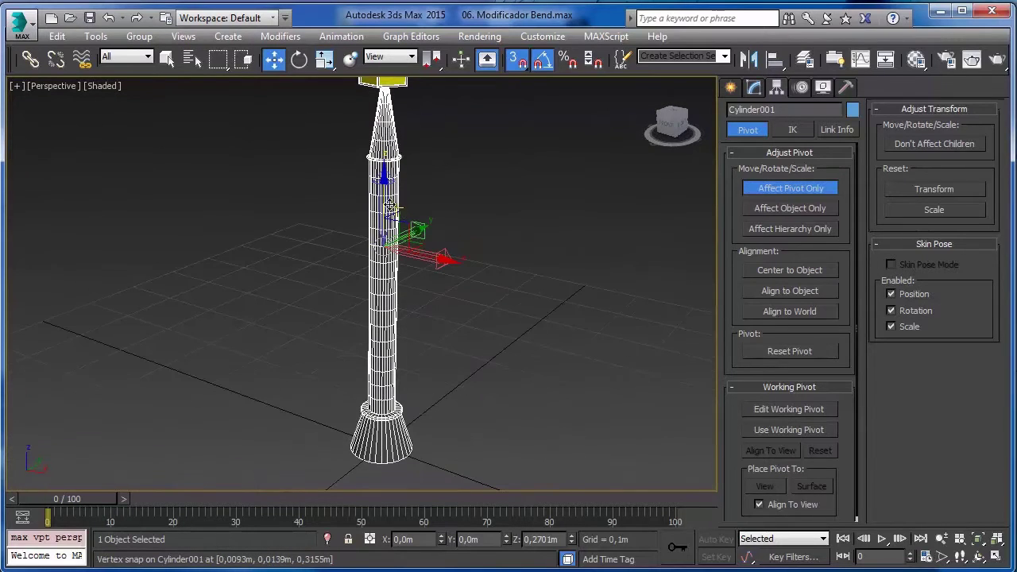
left_click_drag(390, 208, 370, 471)
key("ctrl+z")
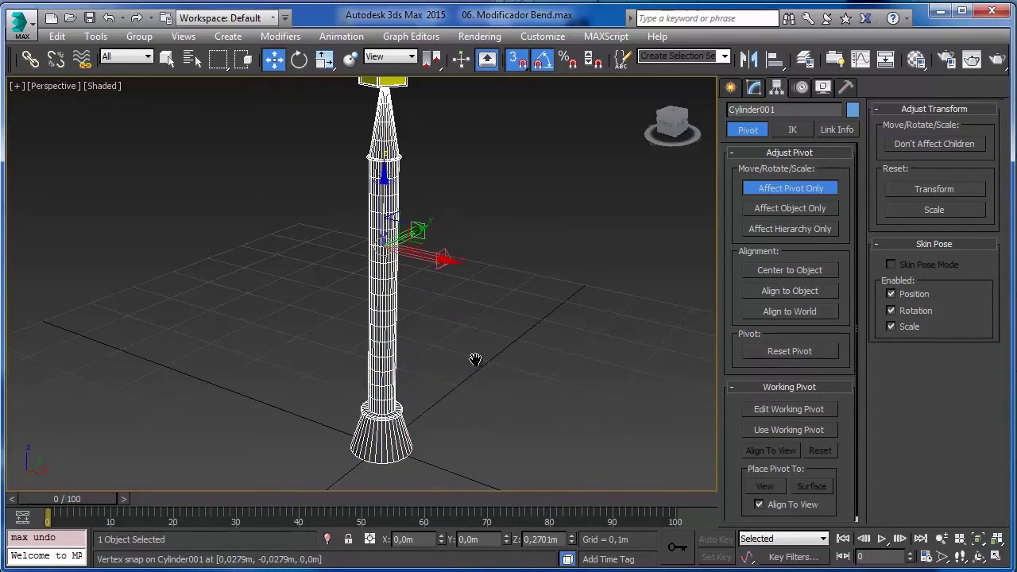
Place the lamp post's pivot at the base by setting its Z position to 0 m, and leave pivot-only editing
scroll(413, 334, "up", 6)
middle_click_drag(401, 330, 407, 302, "alt")
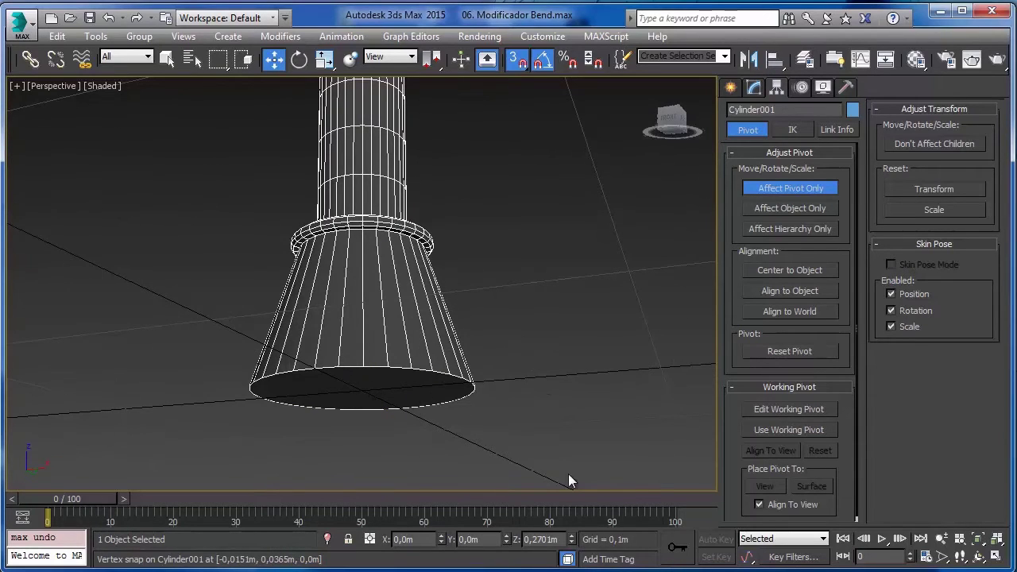
scroll(531, 338, "down", 5)
middle_click_drag(530, 329, 492, 306, "alt")
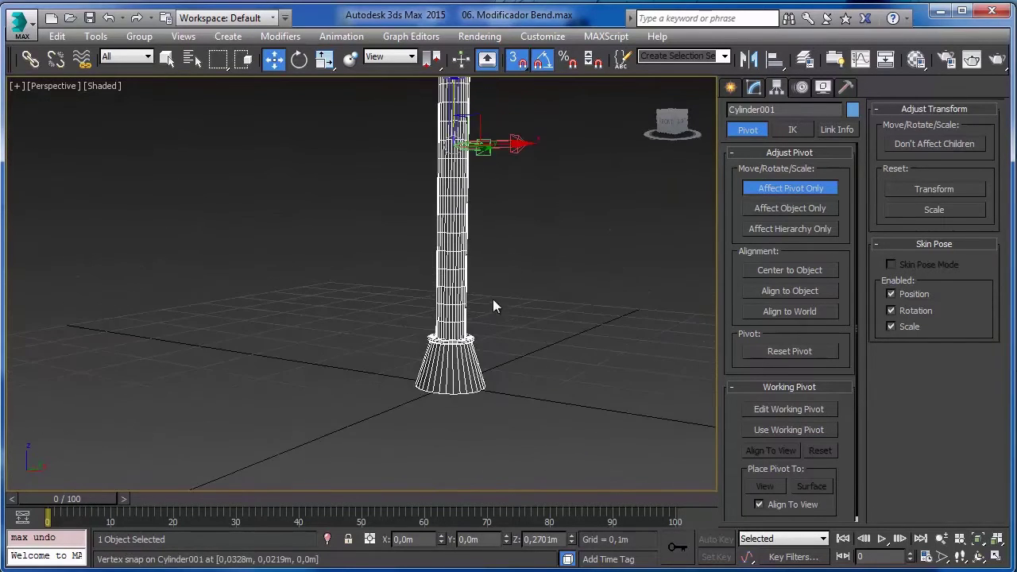
right_click(571, 541)
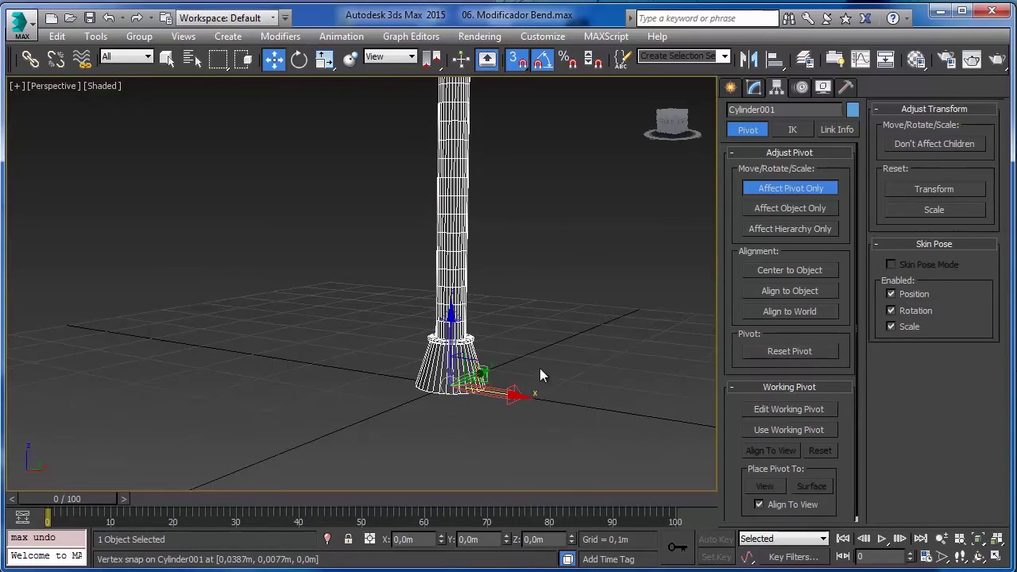
middle_click_drag(514, 312, 487, 306, "alt")
scroll(487, 306, "up", 3)
left_click(762, 191)
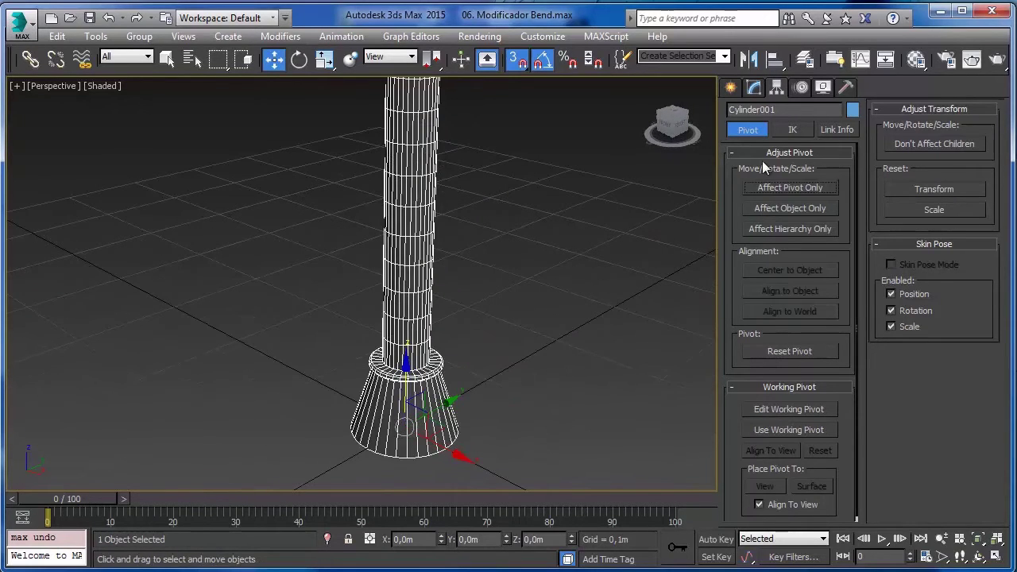
Add a new Bend modifier to the lamp post and set its bend angle to 79 degrees
left_click(754, 87)
left_click(810, 130)
left_click(778, 185)
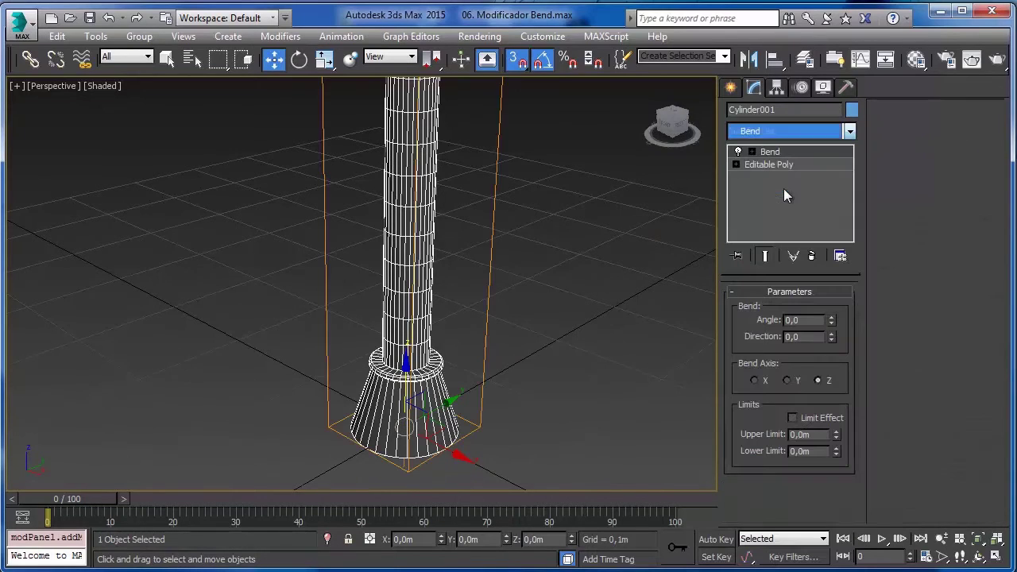
scroll(548, 266, "down", 6)
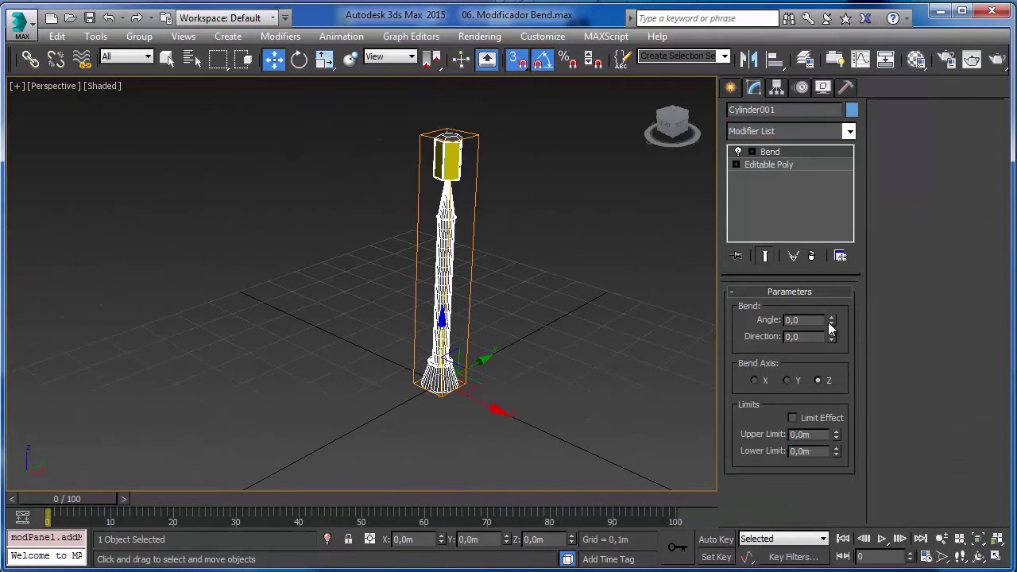
left_click_drag(830, 317, 806, 191)
Clone the bent lamp post along Y to about -0,1918 m and delete the copy's Bend modifier
left_click_drag(483, 363, 335, 438, "shift")
key("Return")
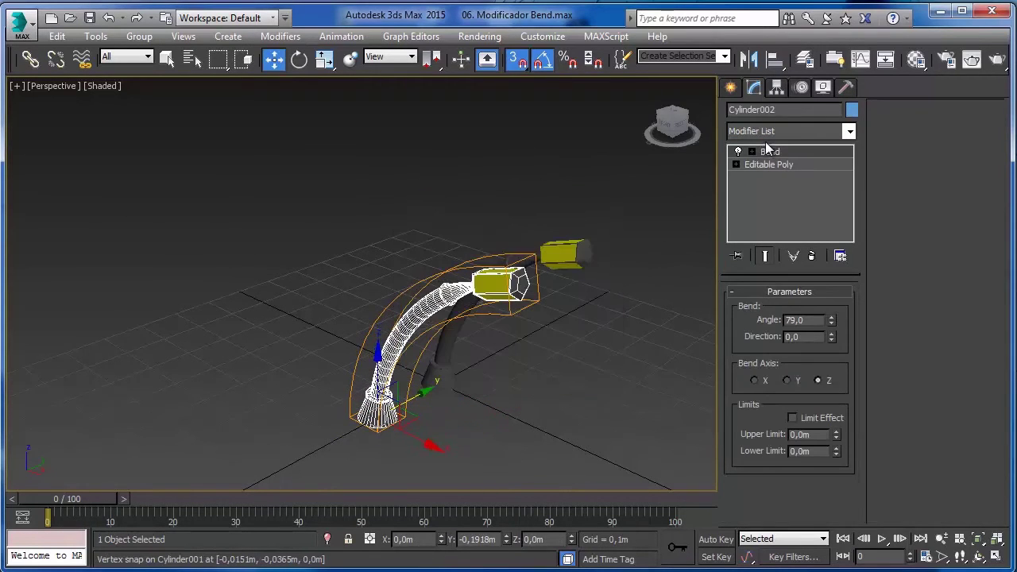
right_click(772, 150)
left_click(756, 170)
Center the copied lamp post's pivot to the object
left_click(776, 87)
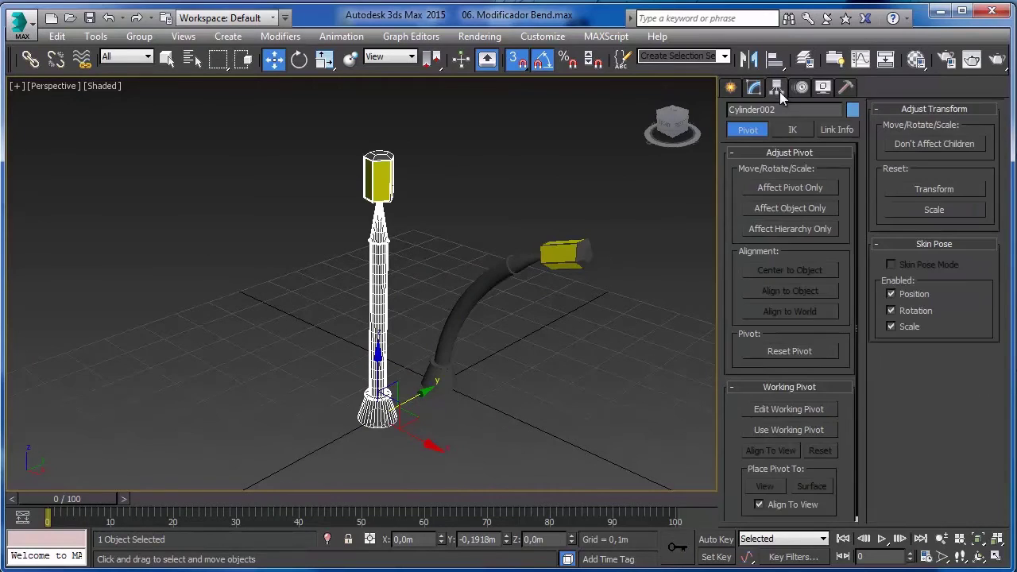
left_click(790, 188)
left_click(795, 271)
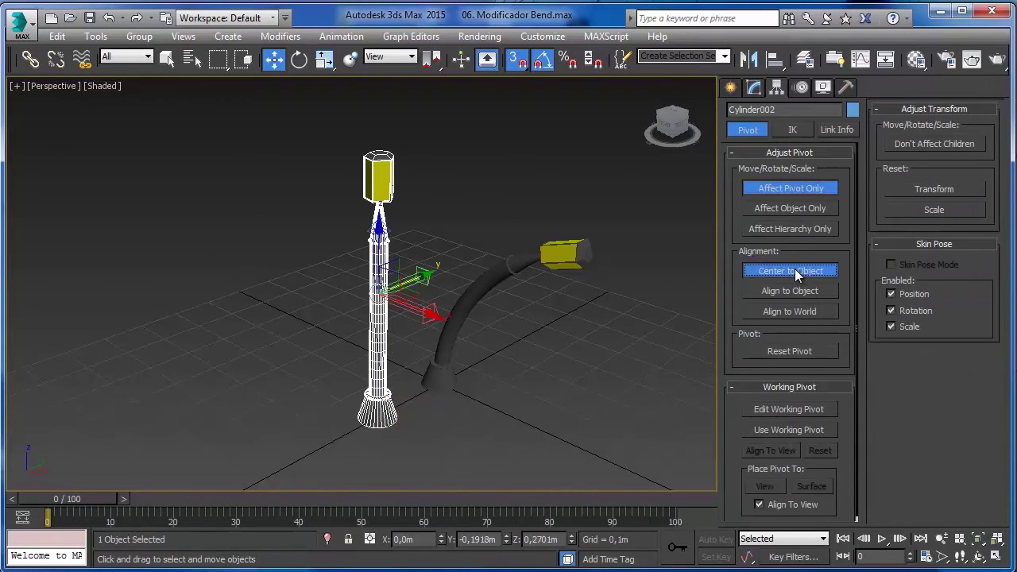
left_click(790, 188)
Add a Bend modifier to the copied lamp post and set its bend angle to 180 degrees
left_click(754, 88)
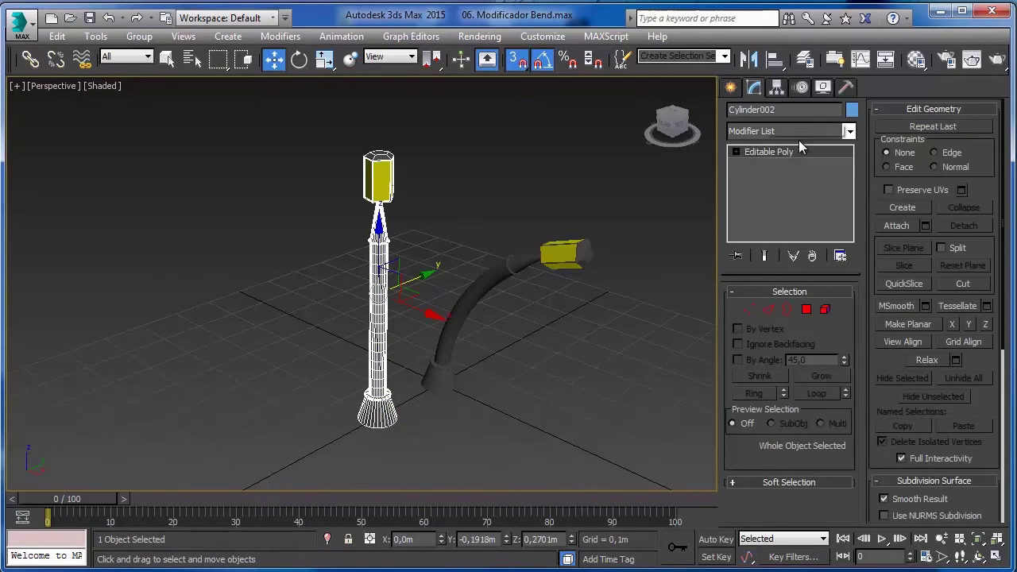
left_click(795, 132)
left_click(767, 390)
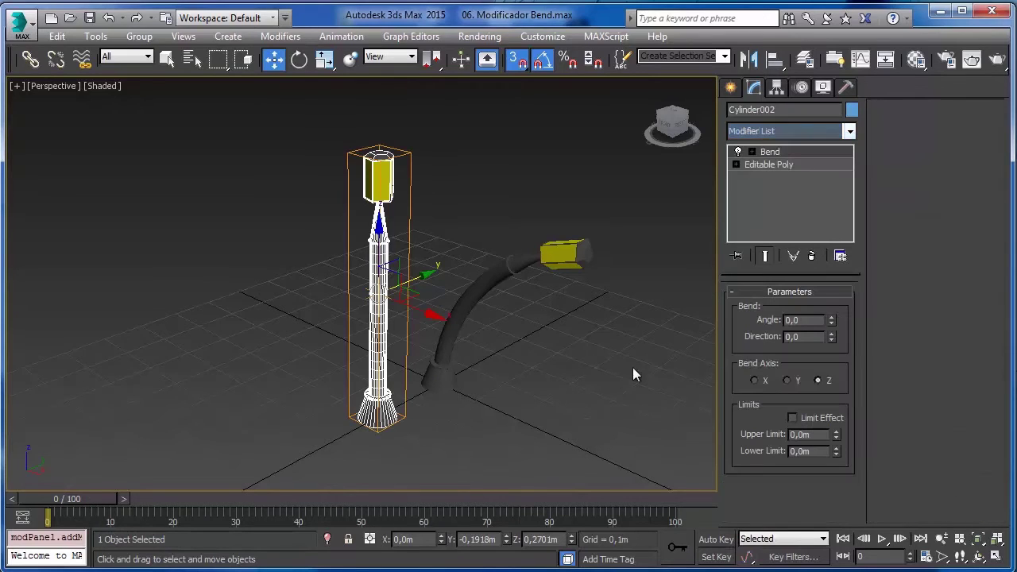
left_click_drag(832, 320, 832, 270)
double_click(797, 320)
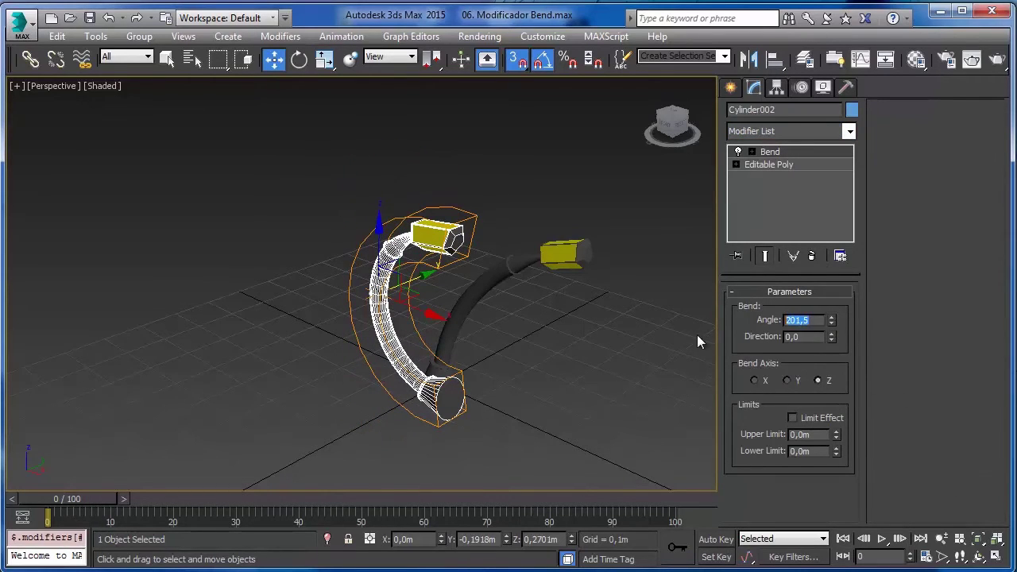
type("180")
key("Return")
Select the original lamp post and set its bend angle to 180 degrees
key("q")
left_click(512, 267)
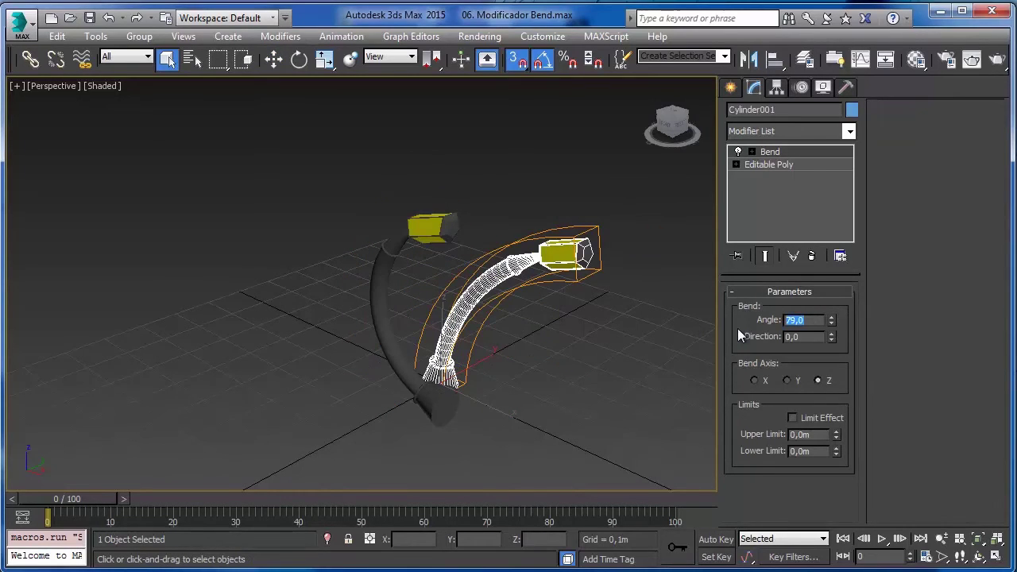
type("180")
key("Return")
Compare how the base-pivot and centered-pivot lamp posts bend, selecting each and viewing them from several angles
middle_click_drag(548, 261, 452, 354, "alt")
key("ctrl+d")
left_click(443, 220)
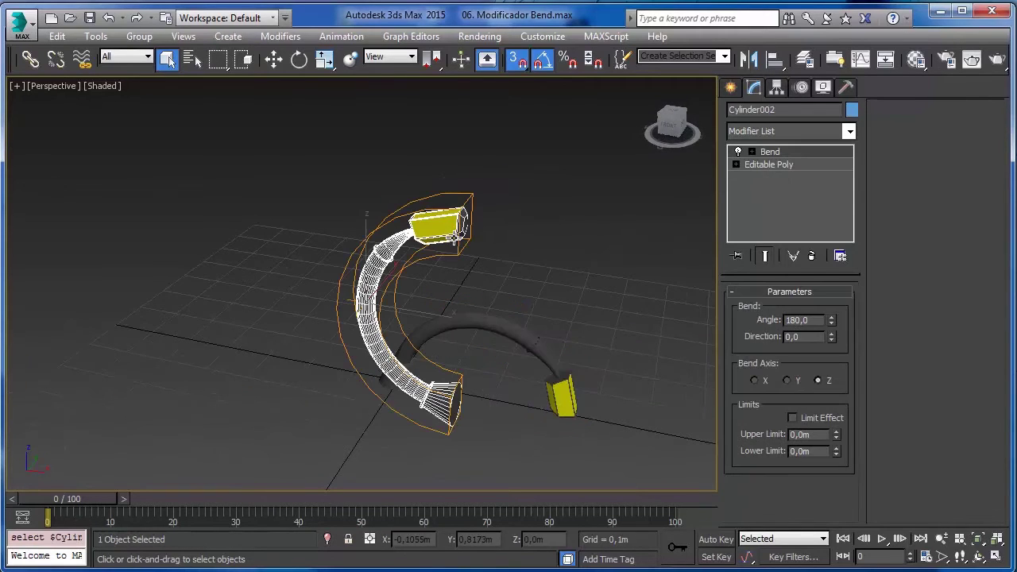
left_click(494, 329)
middle_click_drag(494, 330, 499, 235, "alt")
left_click(499, 235)
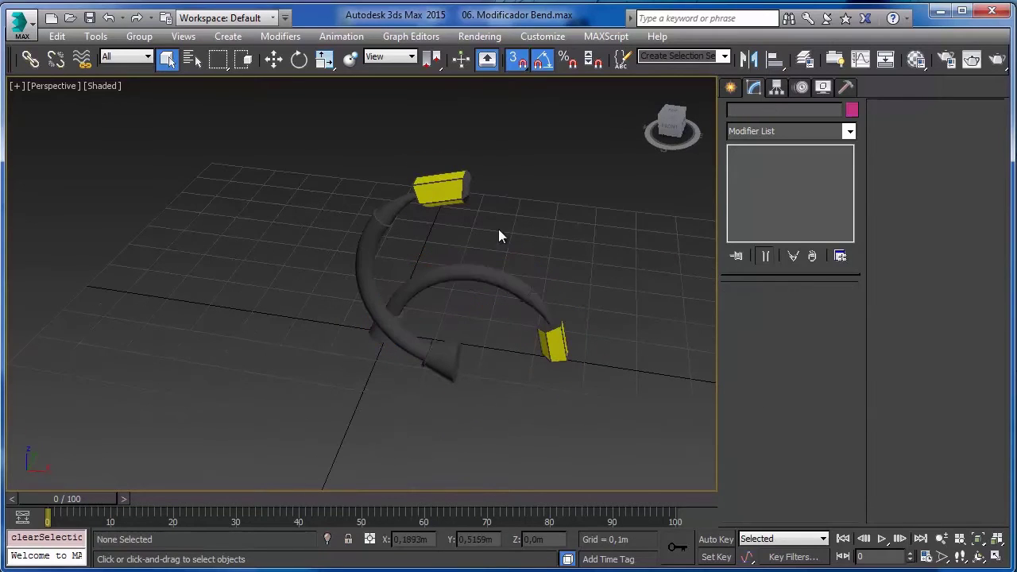
left_click(373, 226)
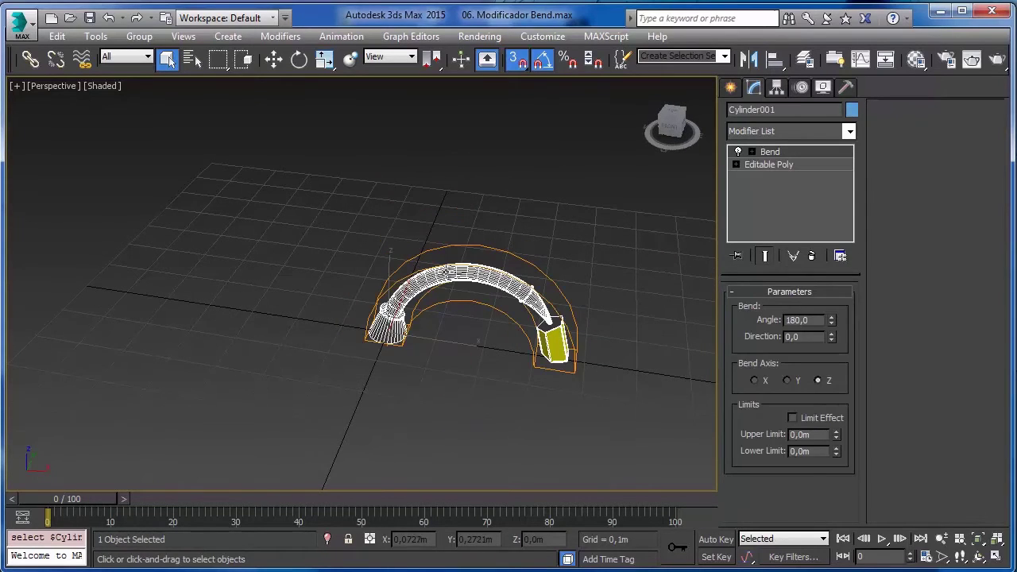
middle_click_drag(442, 266, 556, 246, "alt")
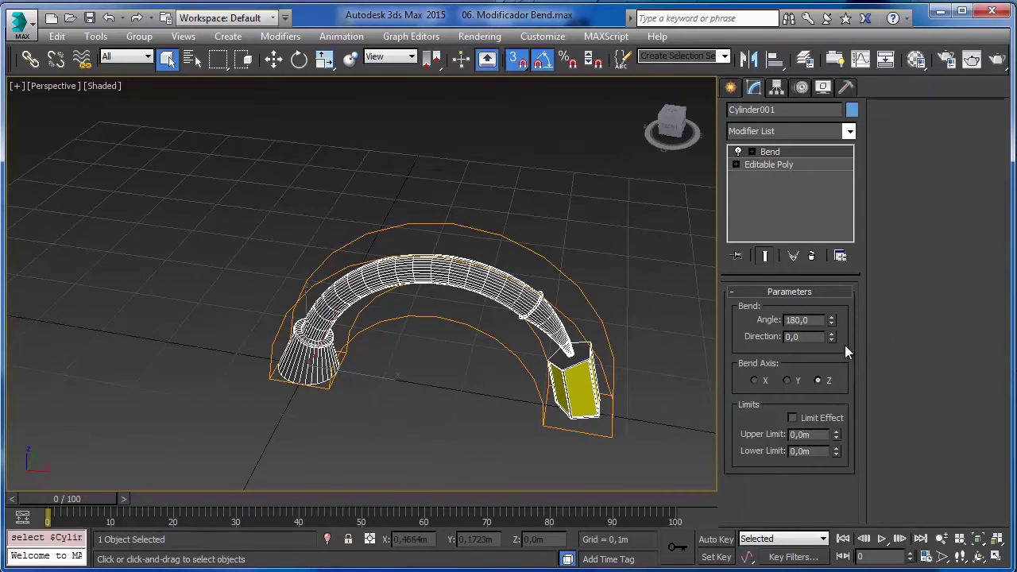
Show the original lamp post in the Top view and swing its bend angle to -177 degrees
key("t")
key("z")
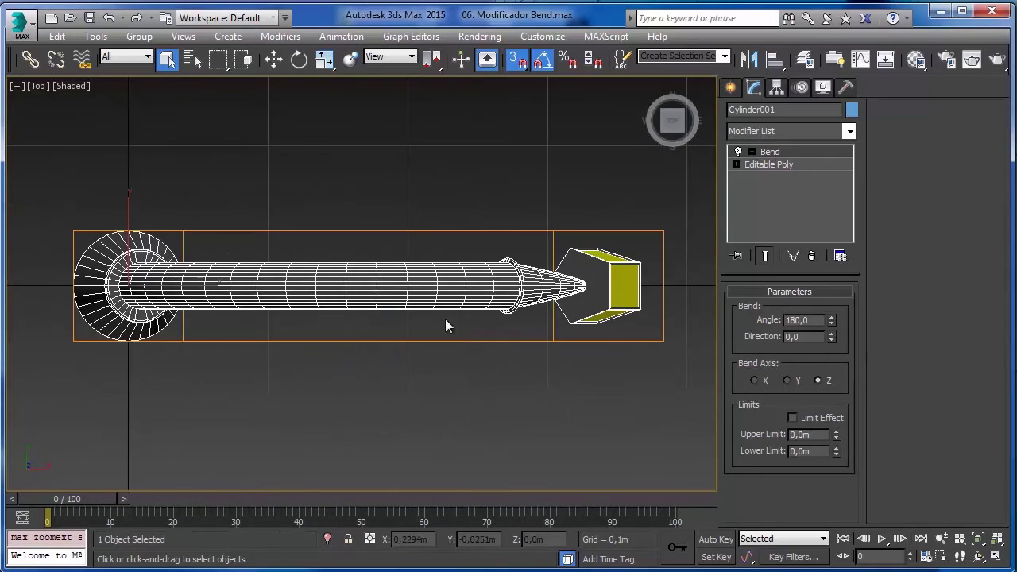
scroll(461, 316, "down", 4)
scroll(499, 316, "up", 2)
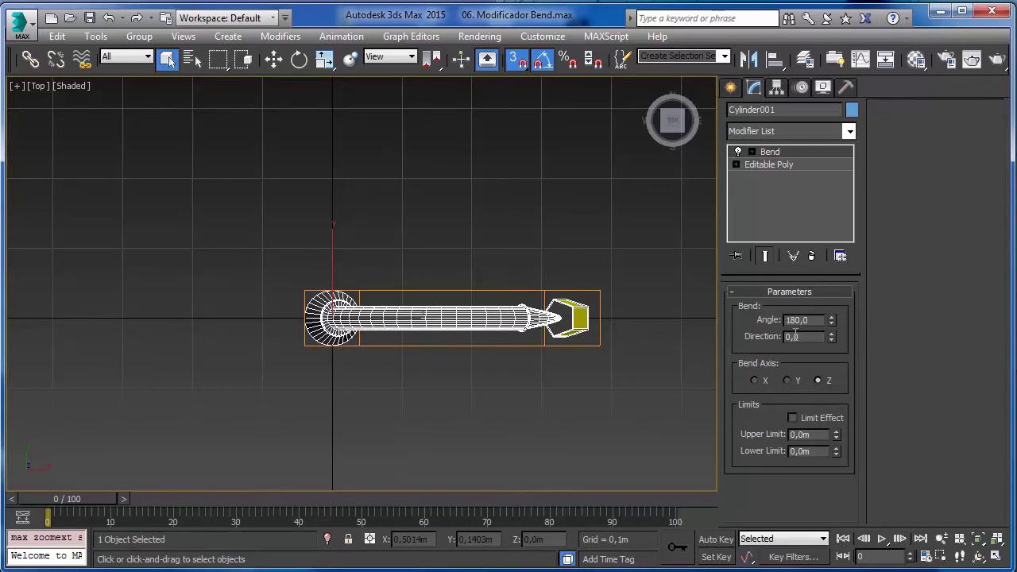
left_click_drag(831, 322, 910, 299)
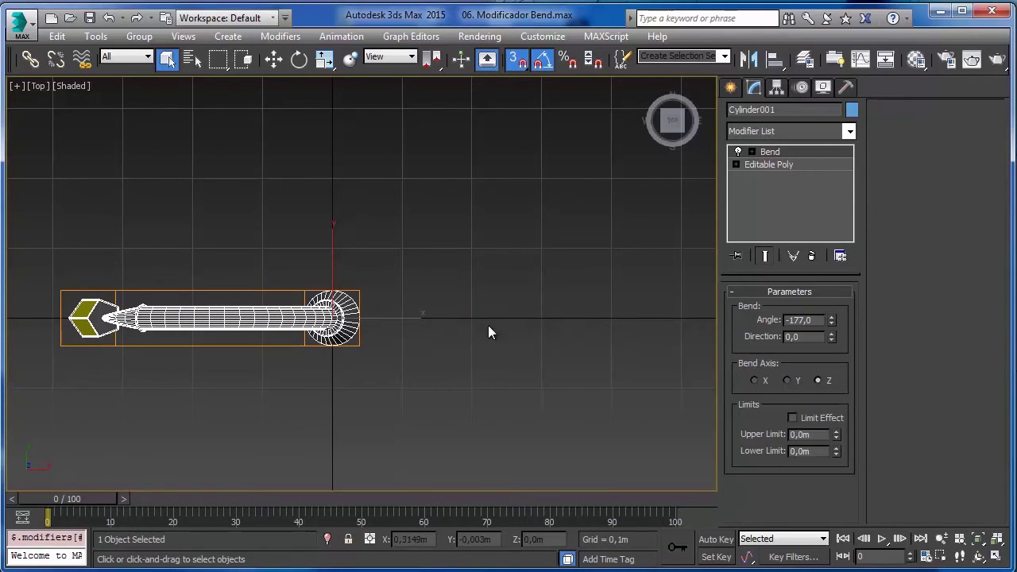
Reset the original lamp post's bend angle to 0, and set it to 90 degrees
right_click(831, 320)
left_click_drag(830, 319, 819, 273)
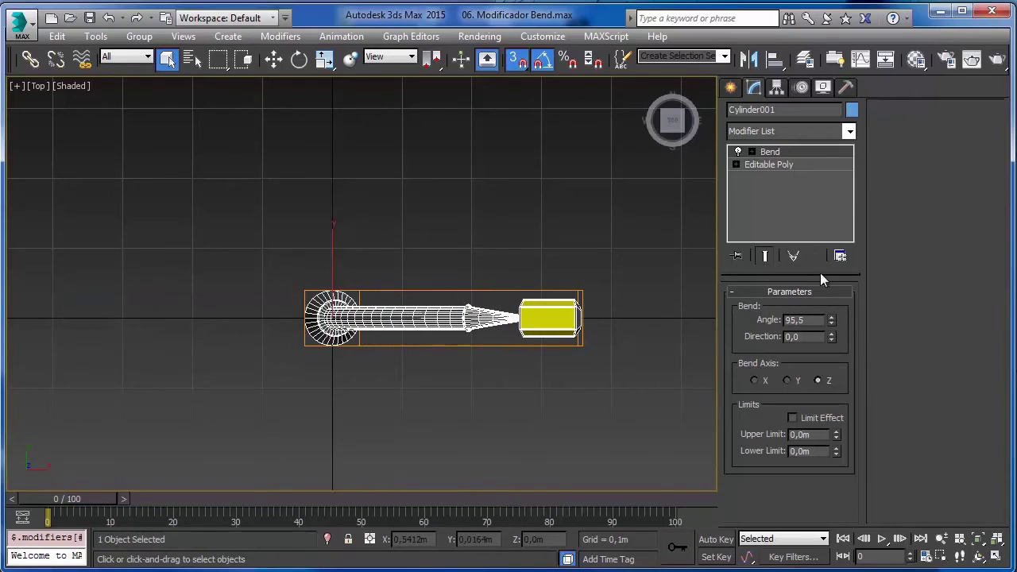
double_click(820, 321)
type("90")
key("Return")
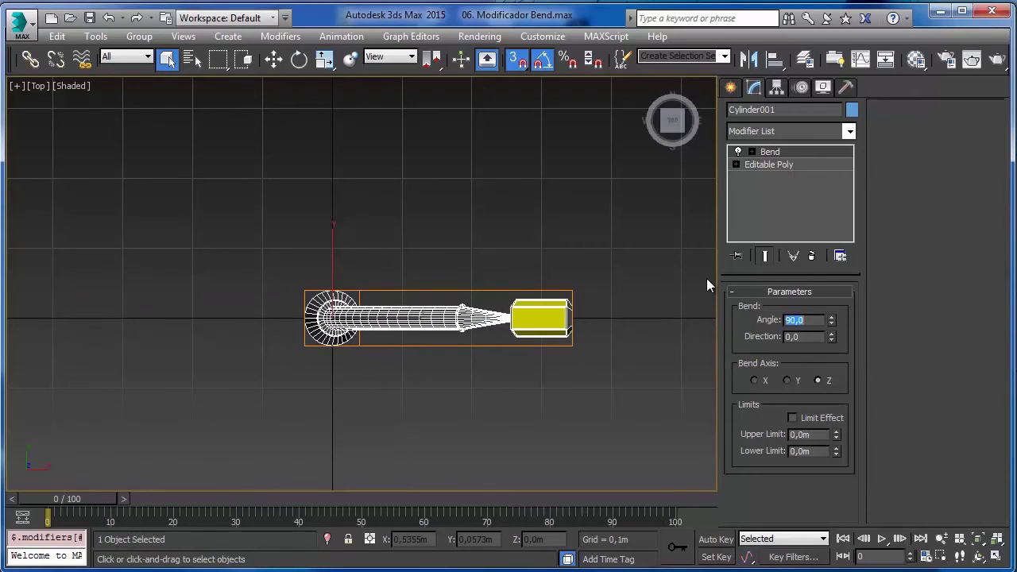
Sweep the bend direction through a full turn to 360 degrees, and set it back to 0
left_click_drag(832, 337, 782, 378)
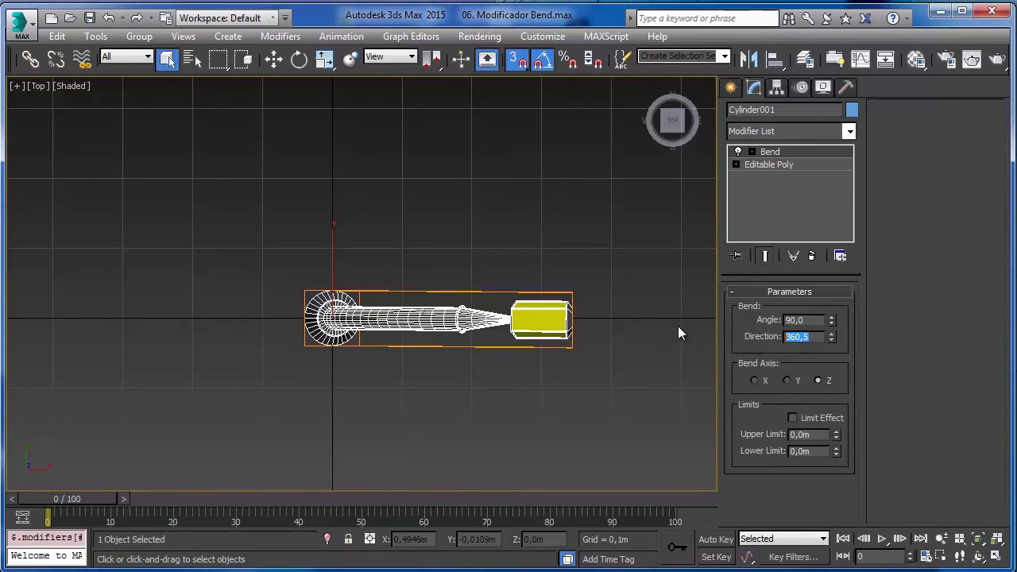
type("360")
key("Return")
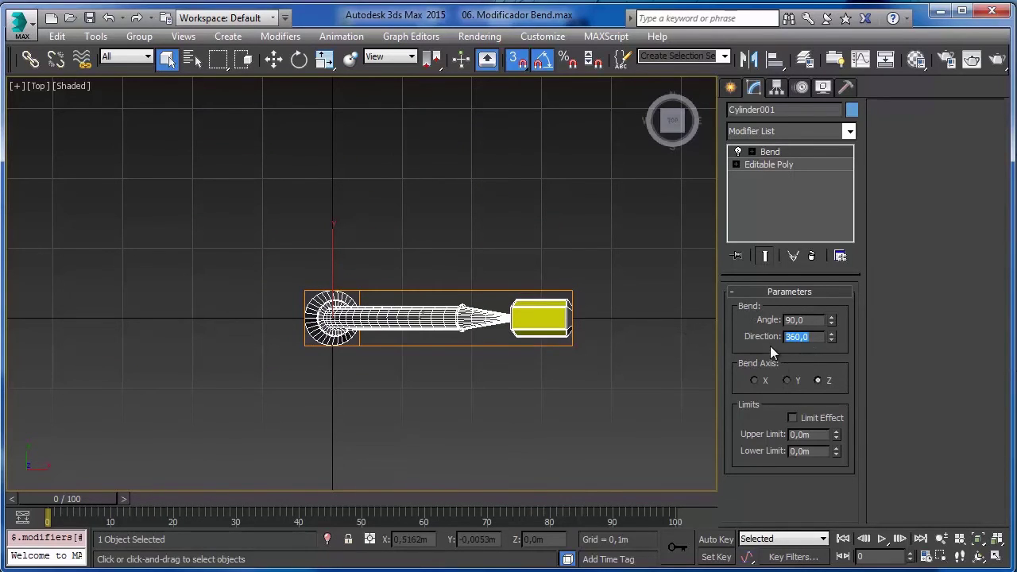
type("0")
key("Return")
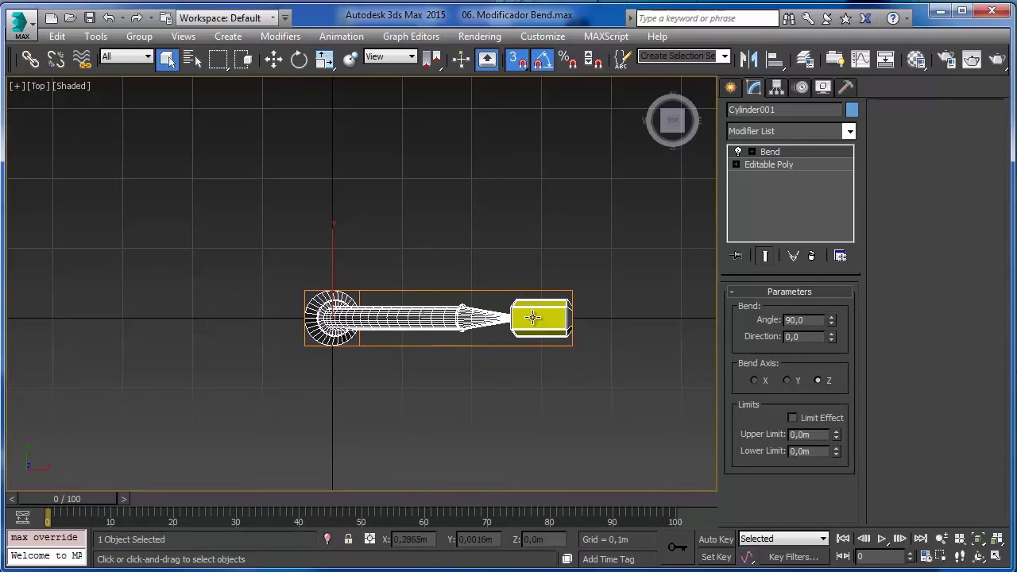
Return to the Perspective view and set the bend direction to 2 degrees
key("p")
middle_click_drag(574, 342, 556, 254, "alt")
mouse_move(834, 334)
left_mouse_down()
mouse_move(820, 32)
mouse_move(823, 535)
mouse_move(824, 417)
mouse_move(834, 485)
mouse_move(842, 38)
mouse_move(851, 315)
mouse_move(831, 223)
mouse_move(847, 324)
mouse_move(854, 569)
mouse_move(840, 324)
left_mouse_up()
middle_click_drag(682, 366, 594, 337, "alt")
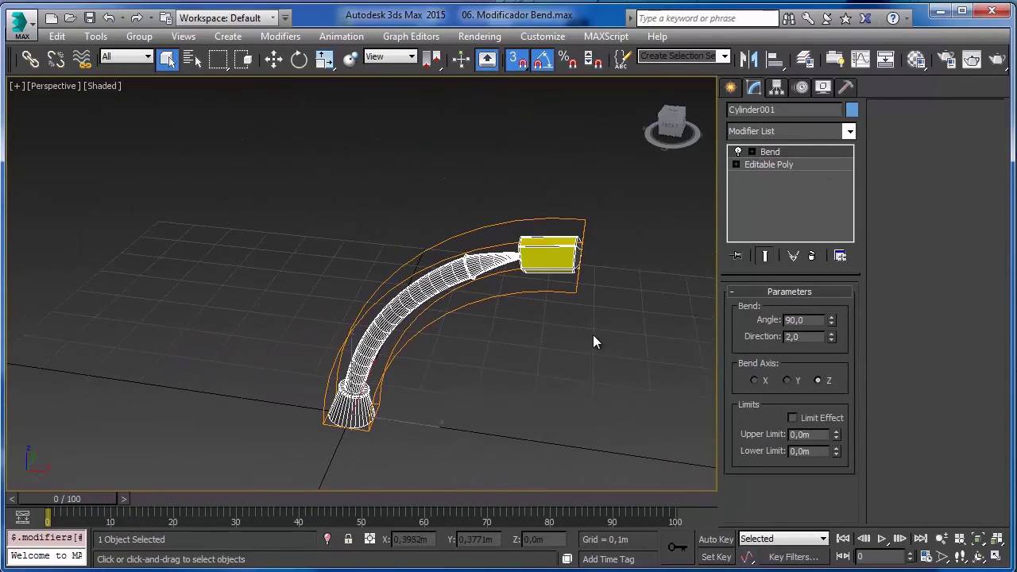